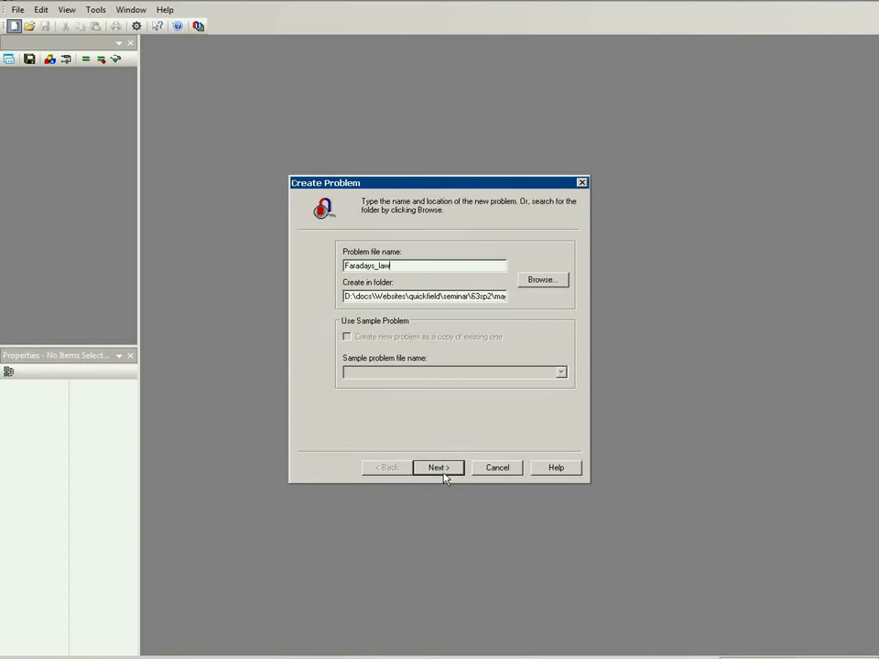
# Create the Faradays_law problem as Transient Magnetics, axisymmetric, in millimeters, keeping the default timing parameters
pyautogui.click(440, 469)
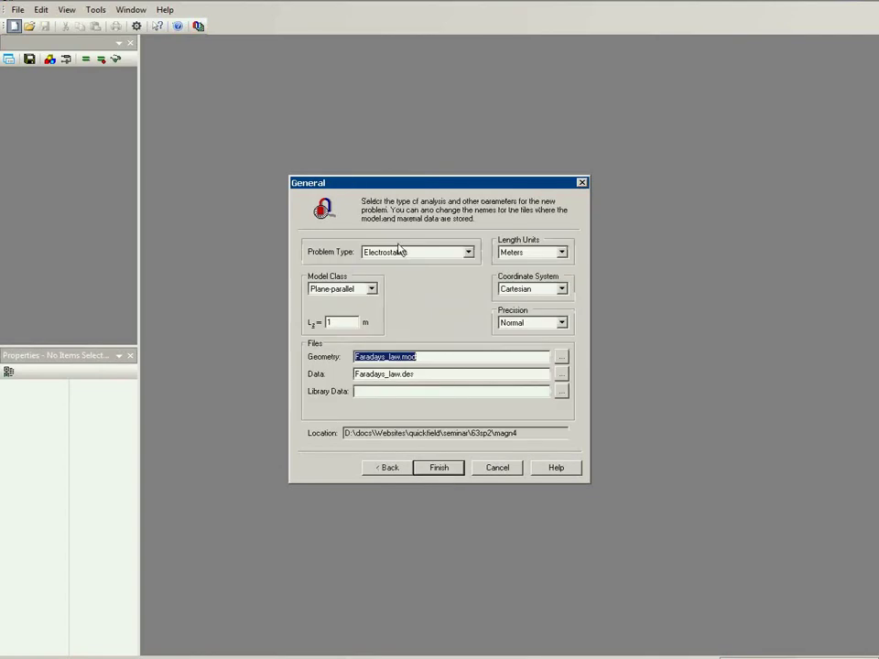
pyautogui.click(406, 253)
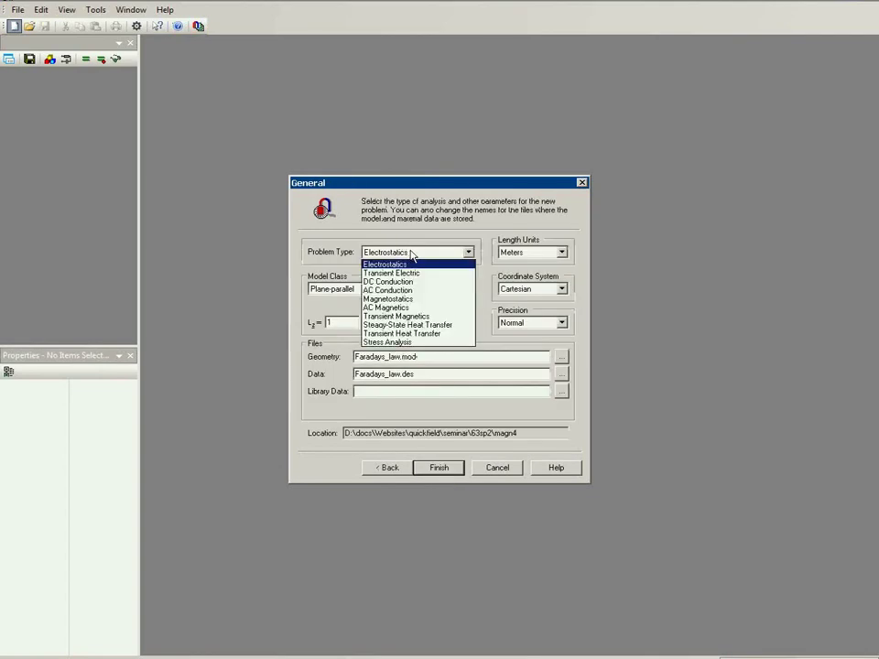
pyautogui.click(448, 317)
pyautogui.click(371, 288)
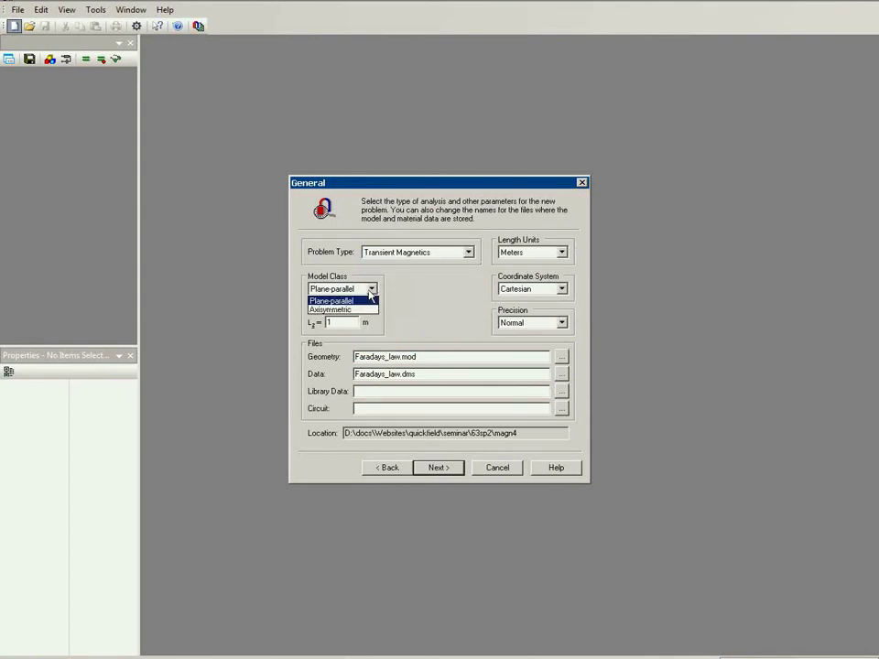
pyautogui.click(363, 310)
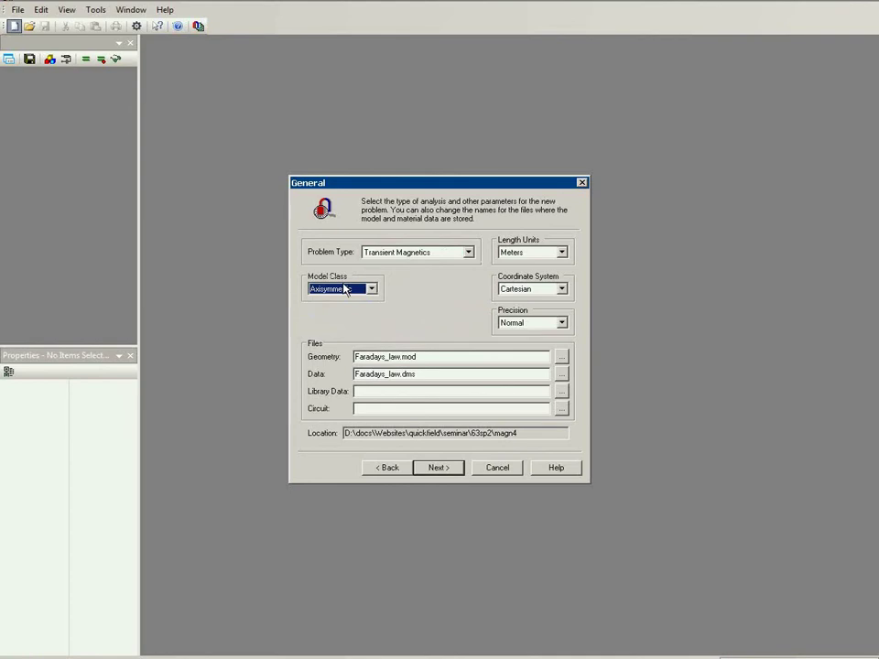
pyautogui.click(562, 253)
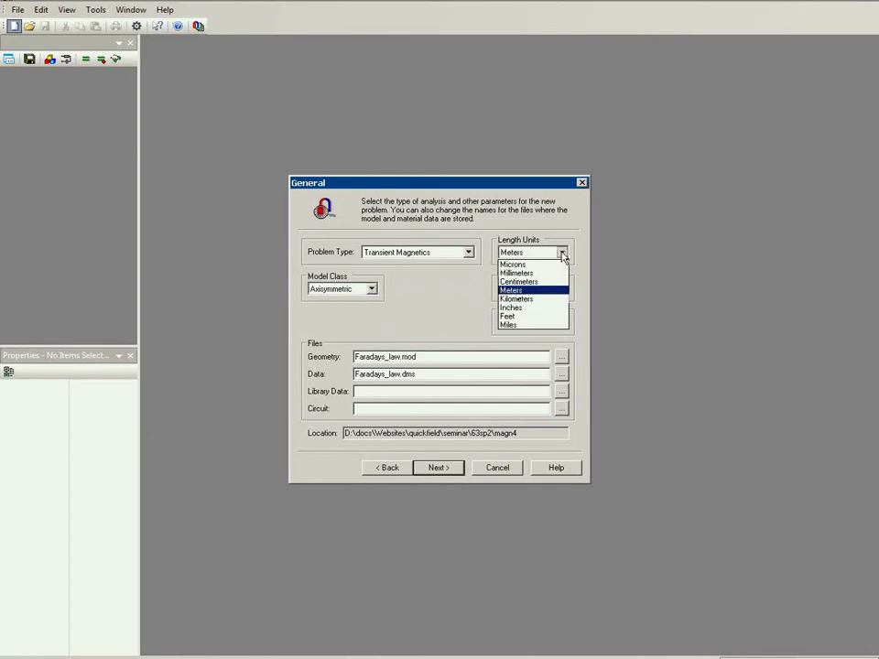
pyautogui.click(545, 273)
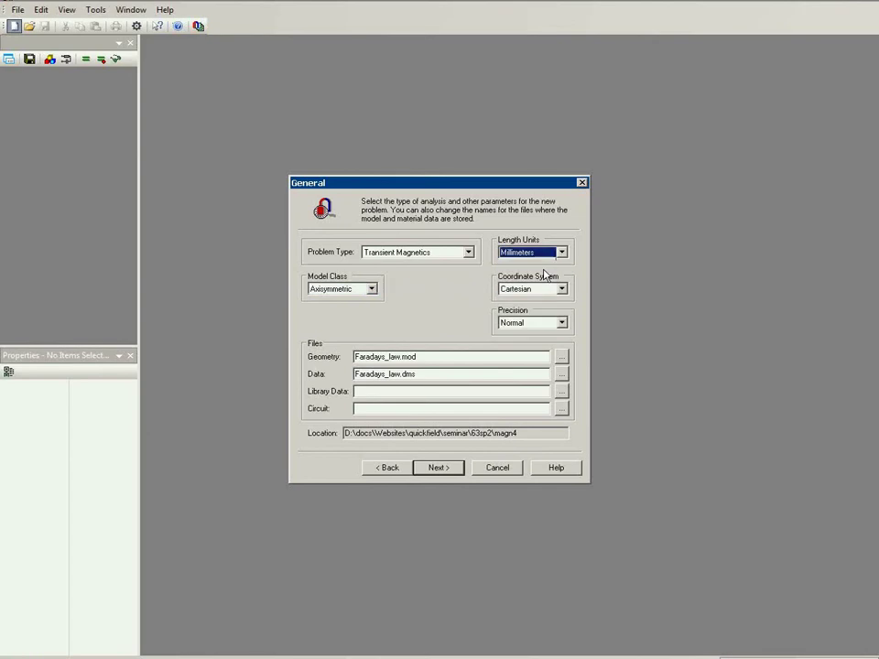
pyautogui.click(449, 471)
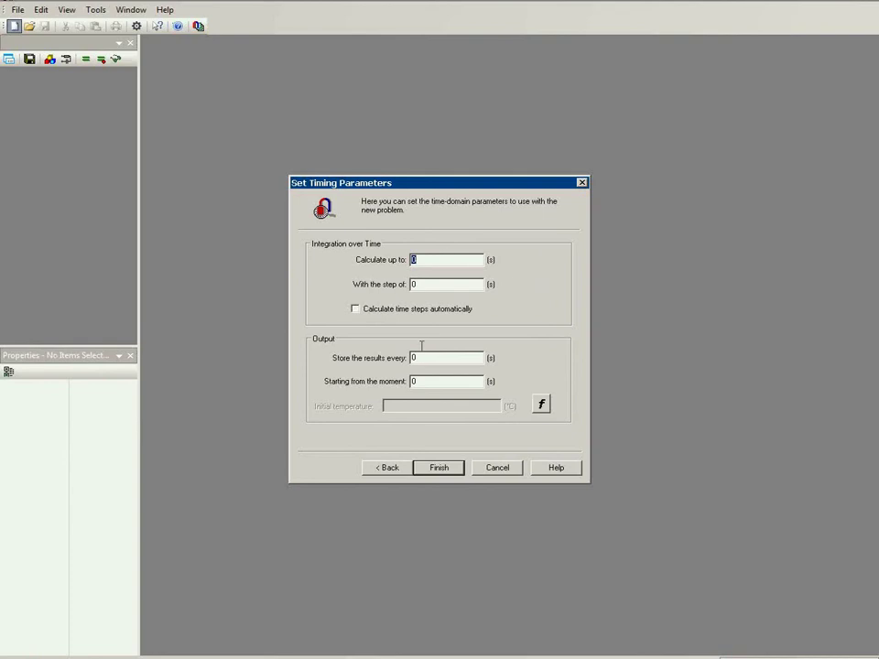
pyautogui.click(436, 467)
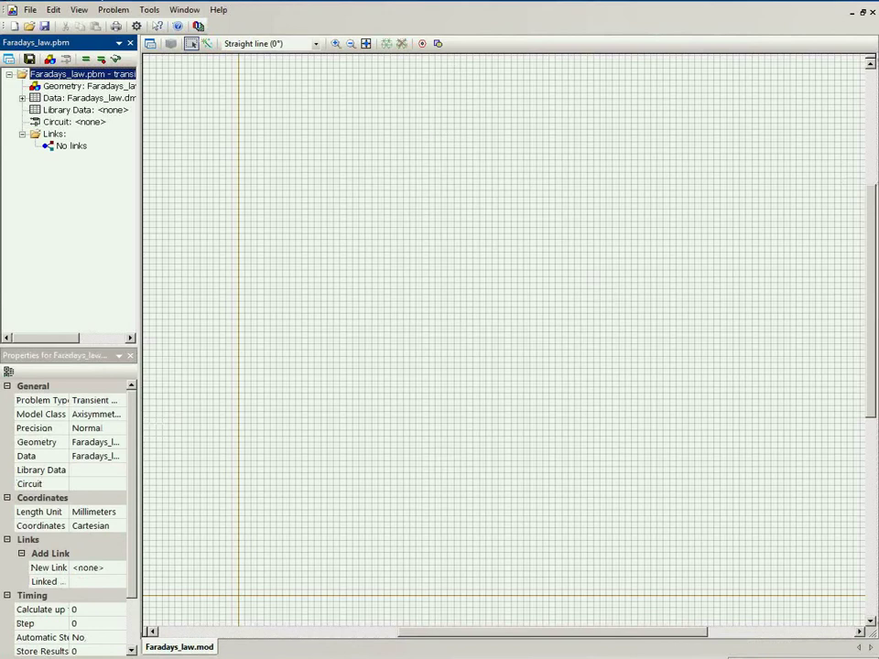
# Insert a rectangle shape 10 mm wide and 15 mm high with its lower-left corner at the origin
pyautogui.click(437, 43)
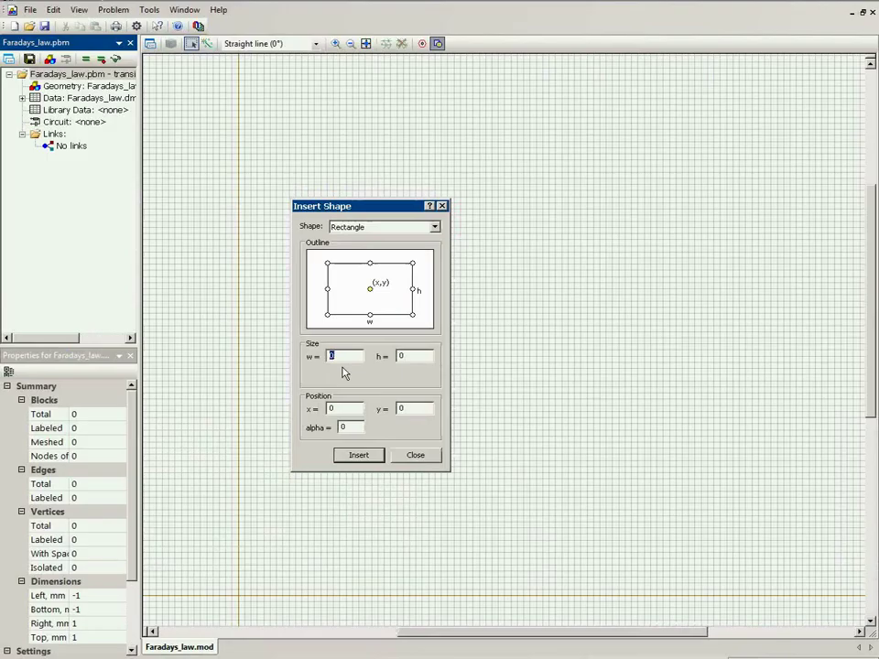
pyautogui.write('10')
pyautogui.press('Tab')
pyautogui.write('15')
pyautogui.click(326, 314)
pyautogui.click(360, 456)
pyautogui.click(415, 455)
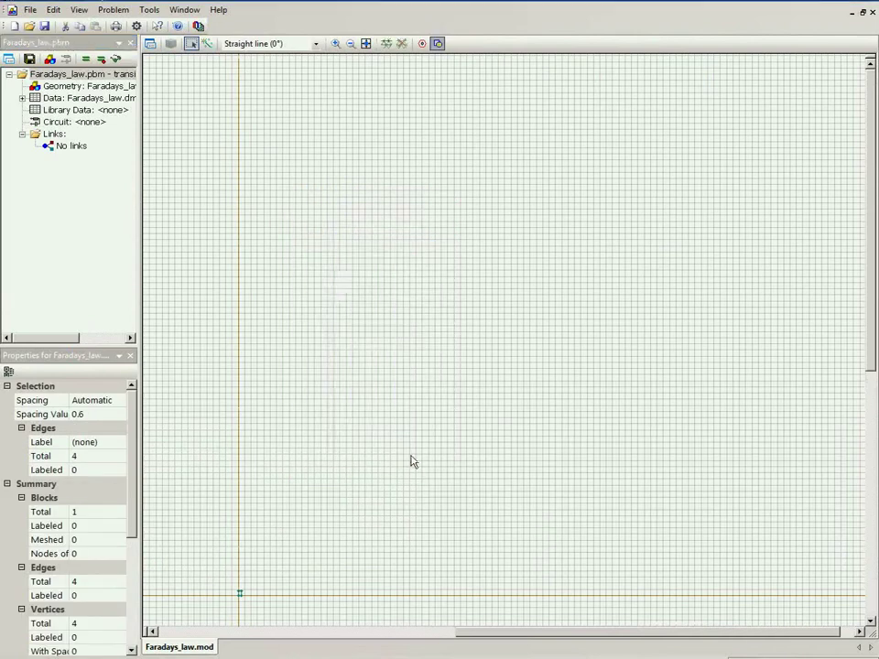
# Move the whole rectangle 10 mm straight up from the horizontal axis
pyautogui.click(365, 44)
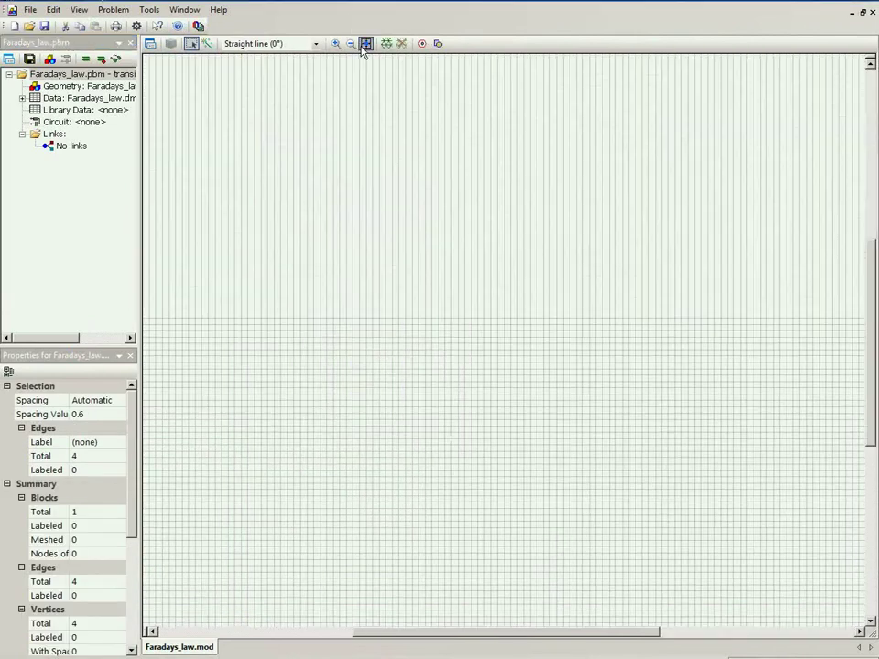
pyautogui.click(350, 44)
pyautogui.click(350, 44)
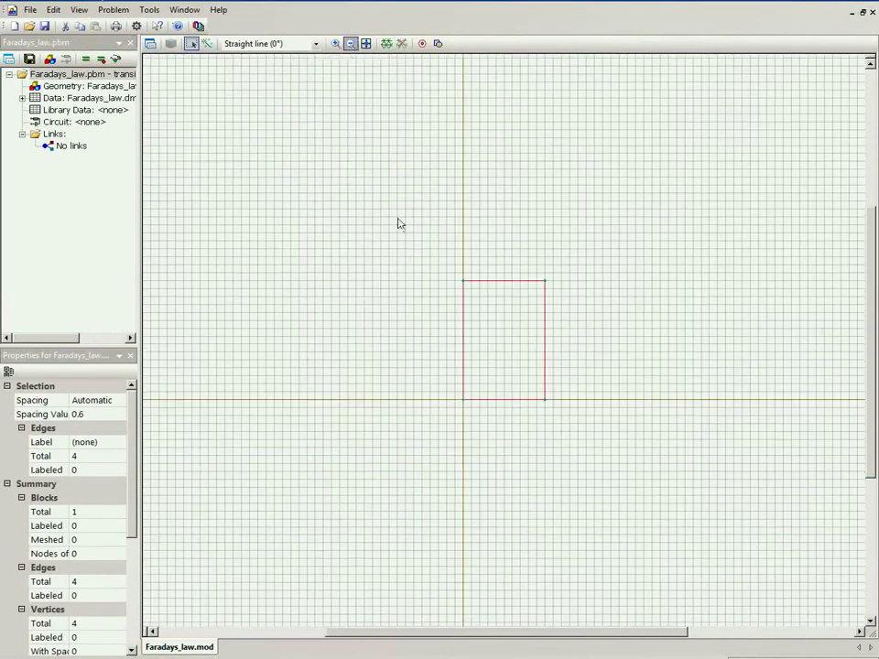
pyautogui.moveTo(400, 227); pyautogui.dragTo(515, 367)
pyautogui.moveTo(442, 171)
pyautogui.mouseDown()
pyautogui.moveTo(558, 327)
pyautogui.moveTo(572, 332)
pyautogui.mouseUp()
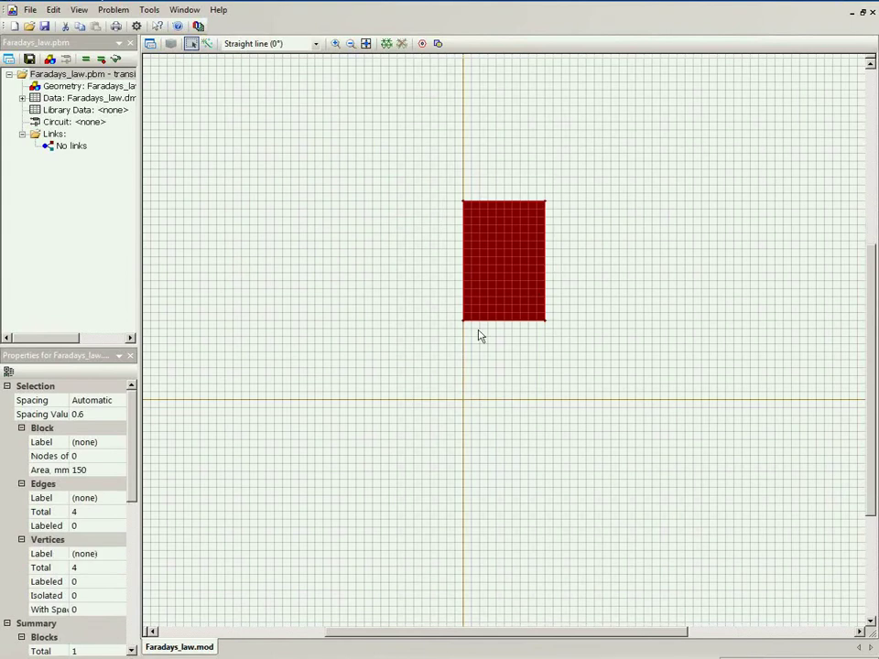
# Draw a straight edge about 180 mm long on the horizontal axis, from -68 mm to 112 mm
pyautogui.moveTo(204, 370); pyautogui.dragTo(876, 370)
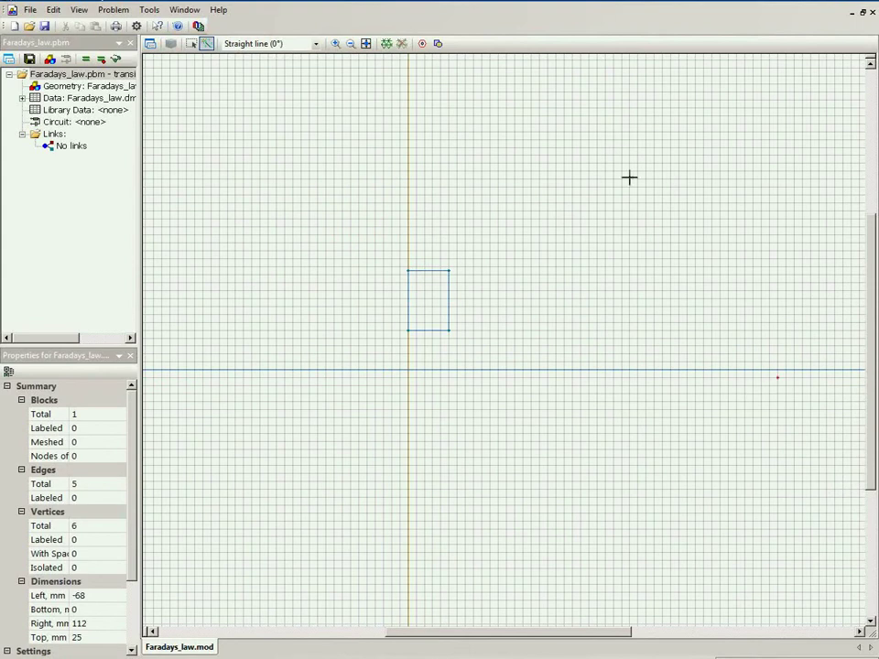
pyautogui.click(597, 163)
# Duplicate the rectangle's left edge 20 times with a 0.5 mm horizontal displacement to divide it into vertical strips
pyautogui.click(335, 43)
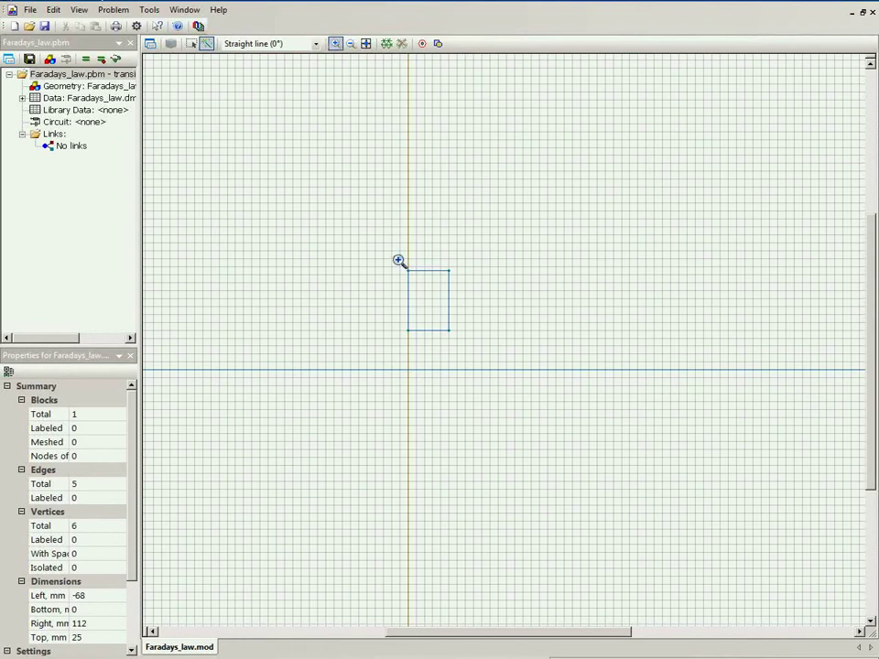
pyautogui.moveTo(399, 260); pyautogui.dragTo(467, 335)
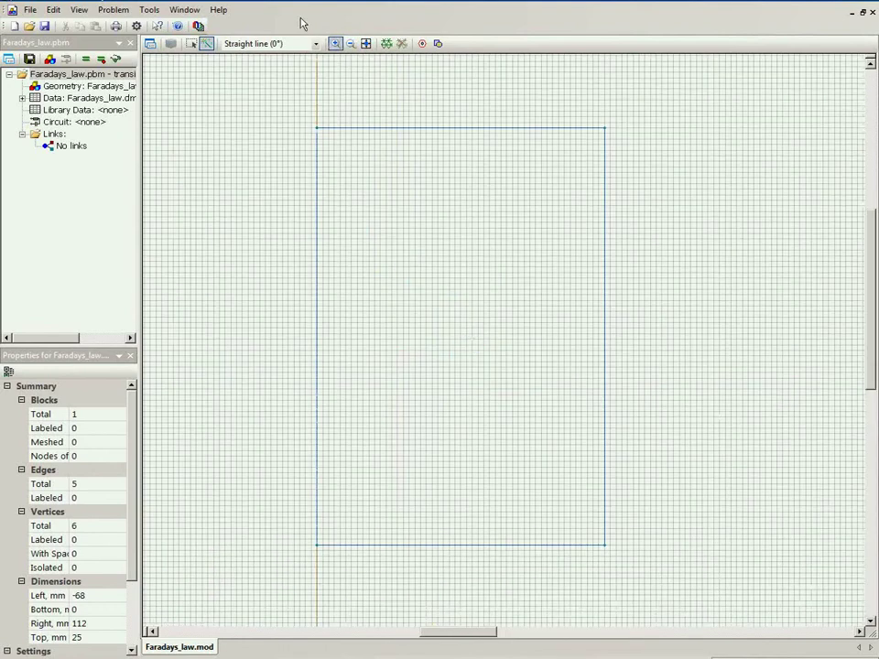
pyautogui.click(191, 43)
pyautogui.moveTo(284, 105); pyautogui.dragTo(368, 547)
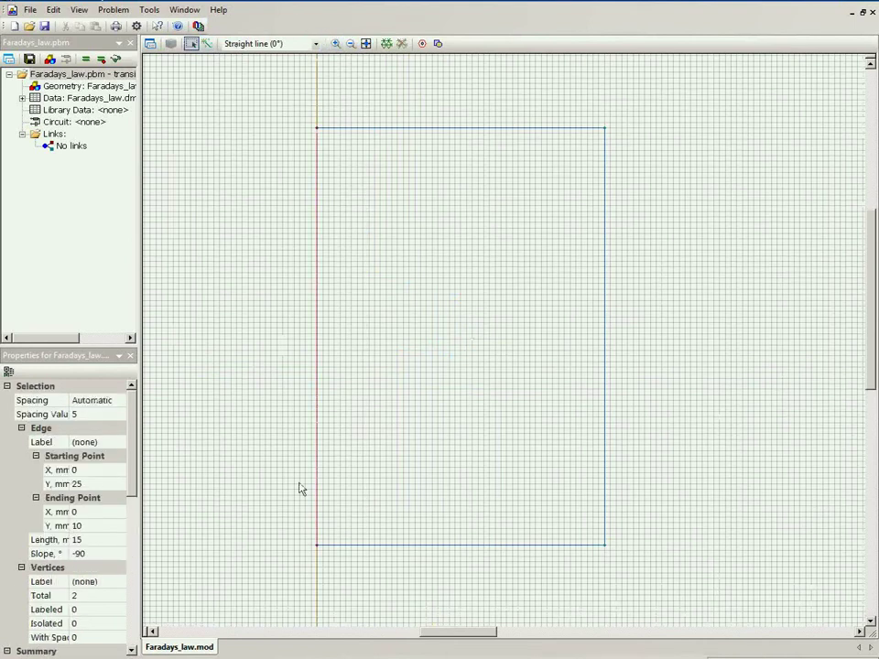
pyautogui.rightClick(319, 476)
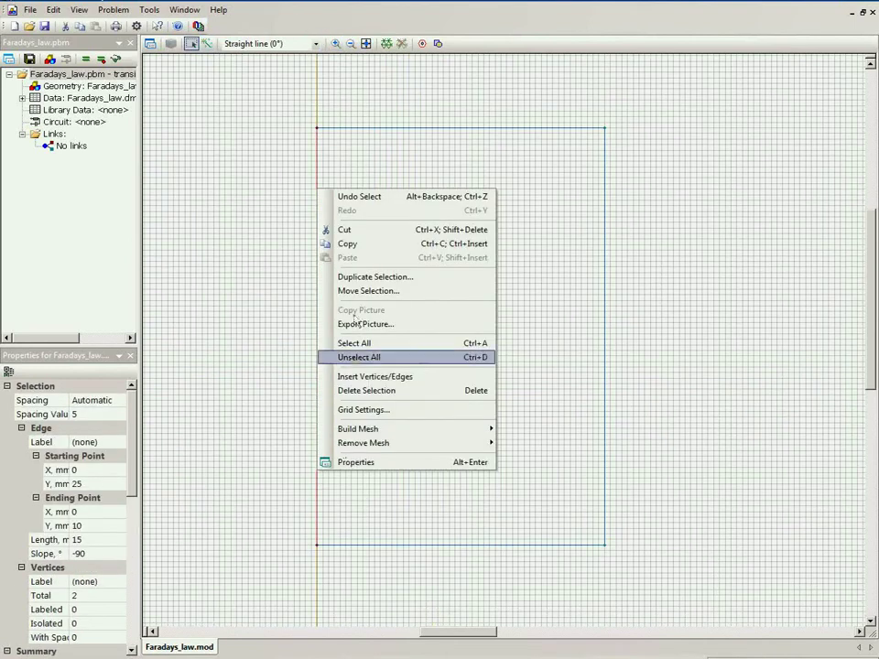
pyautogui.click(361, 282)
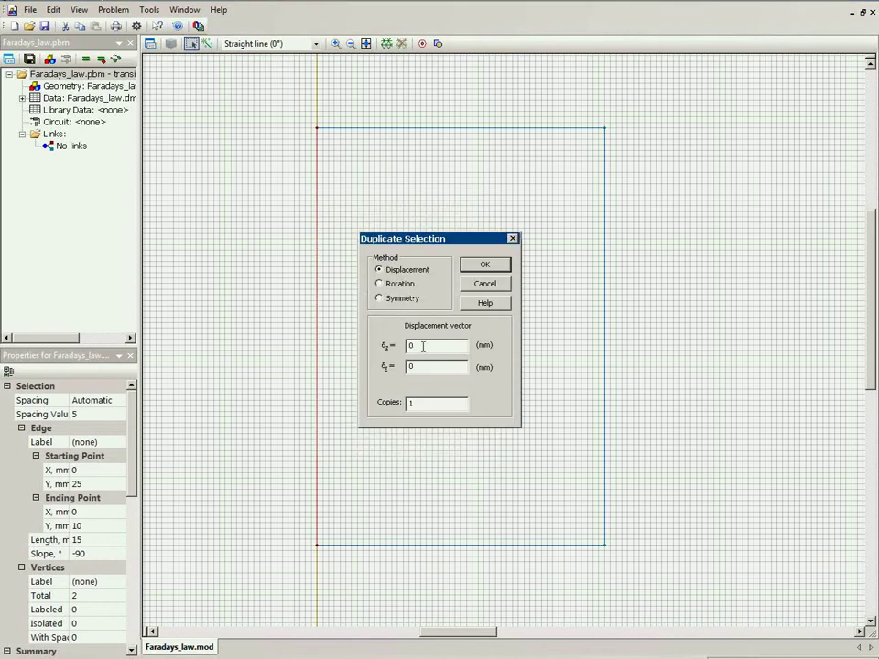
pyautogui.click(435, 346)
pyautogui.write('.5')
pyautogui.moveTo(441, 406); pyautogui.dragTo(398, 409)
pyautogui.click(485, 263)
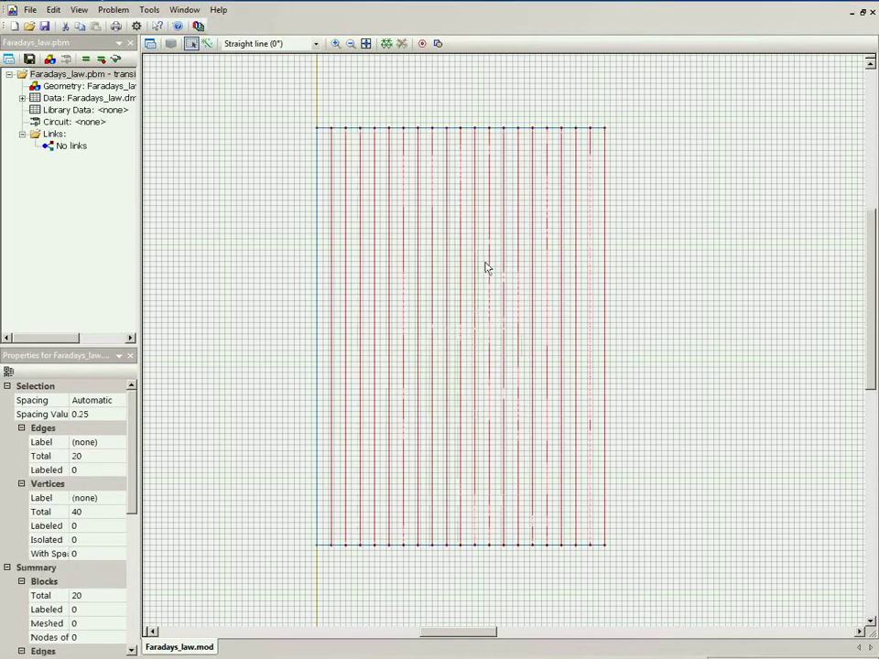
# Duplicate the rectangle's bottom edges 30 times with 0 mm horizontal and 0.5 mm vertical displacement to form a square grid
pyautogui.moveTo(295, 549); pyautogui.dragTo(618, 538)
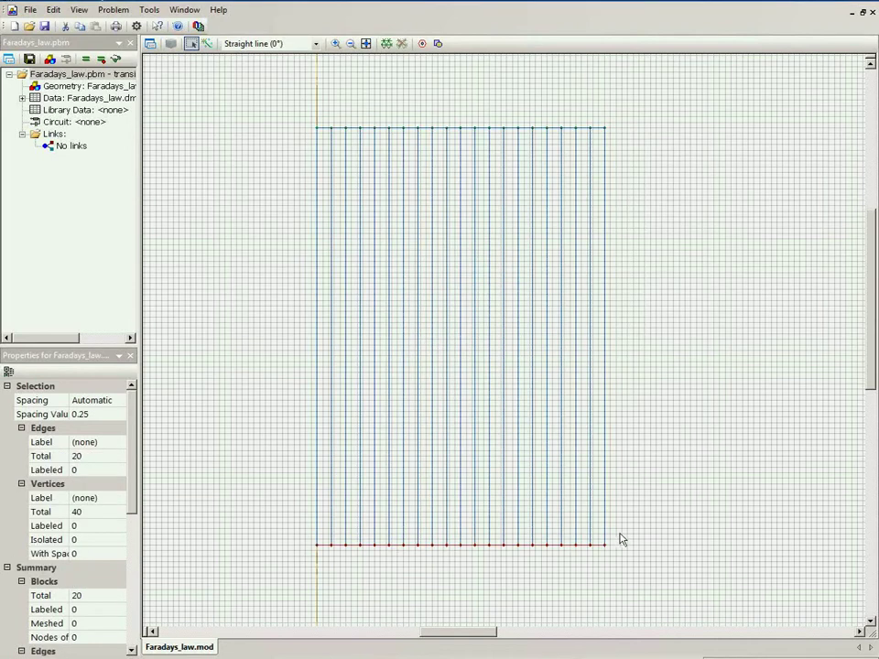
pyautogui.rightClick(343, 551)
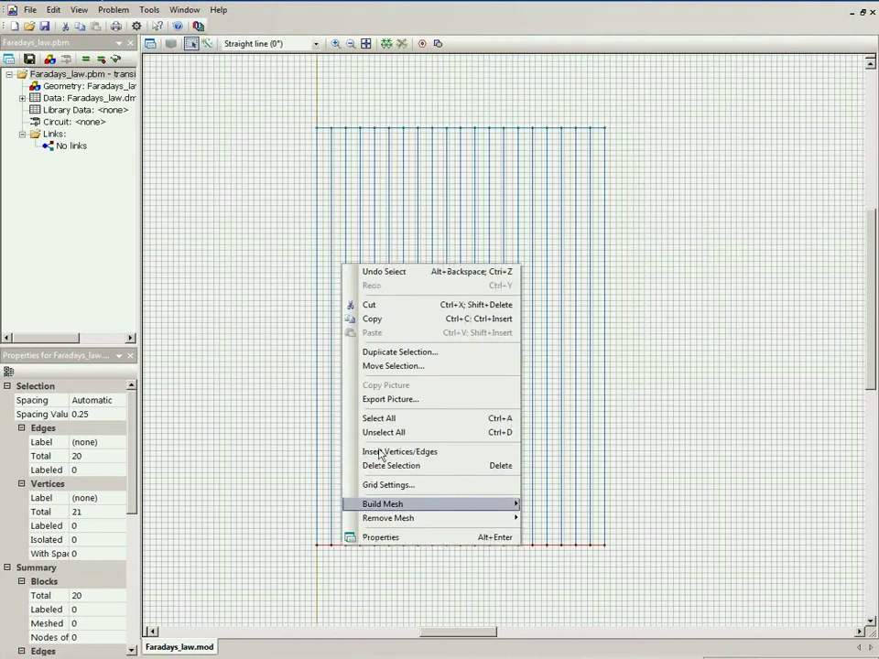
pyautogui.click(401, 352)
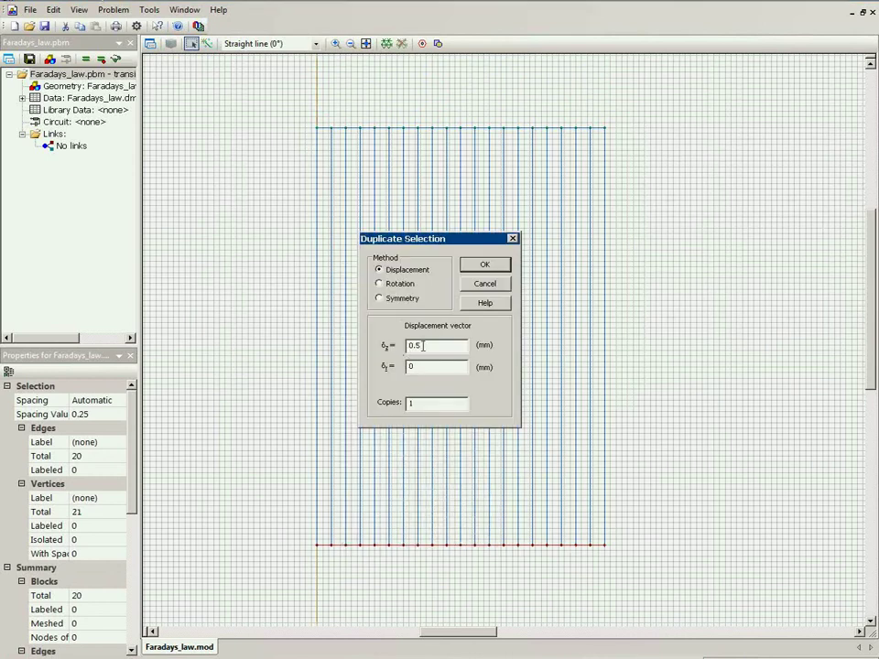
pyautogui.doubleClick(411, 345)
pyautogui.write('0')
pyautogui.click(419, 368)
pyautogui.write('.5')
pyautogui.doubleClick(411, 403)
pyautogui.write('20')
pyautogui.moveTo(418, 404); pyautogui.dragTo(400, 408)
pyautogui.click(467, 265)
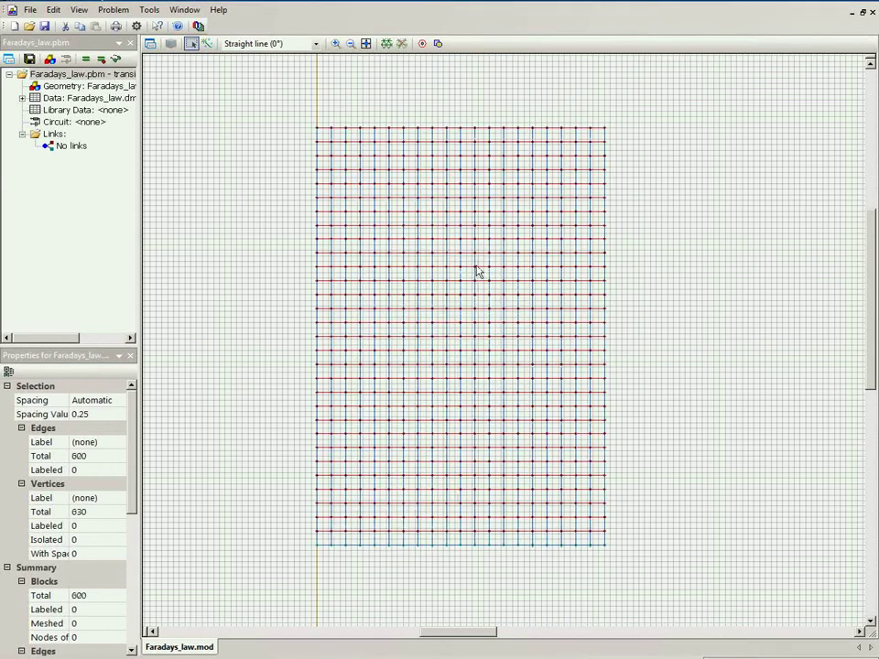
pyautogui.moveTo(241, 96); pyautogui.dragTo(668, 546)
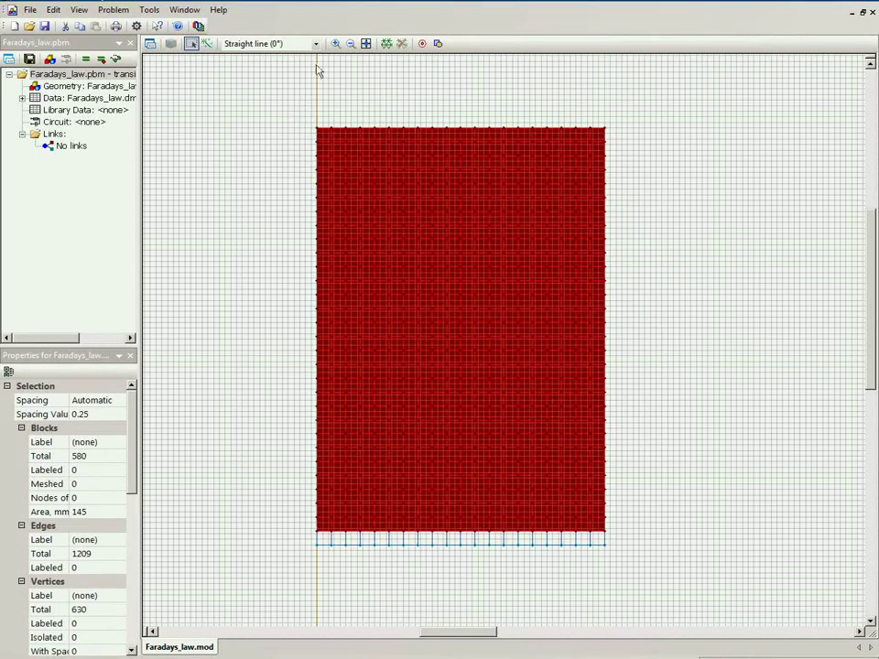
pyautogui.click(354, 81)
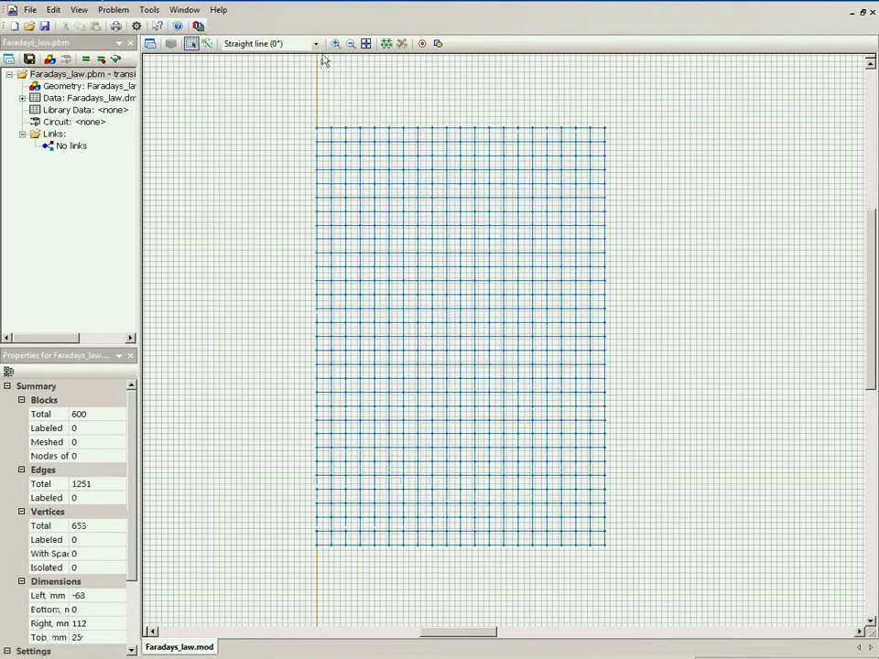
# Draw a rectangle about 15 mm long and 4 mm high on the axis at the long edge's right end, and select its block
pyautogui.click(349, 44)
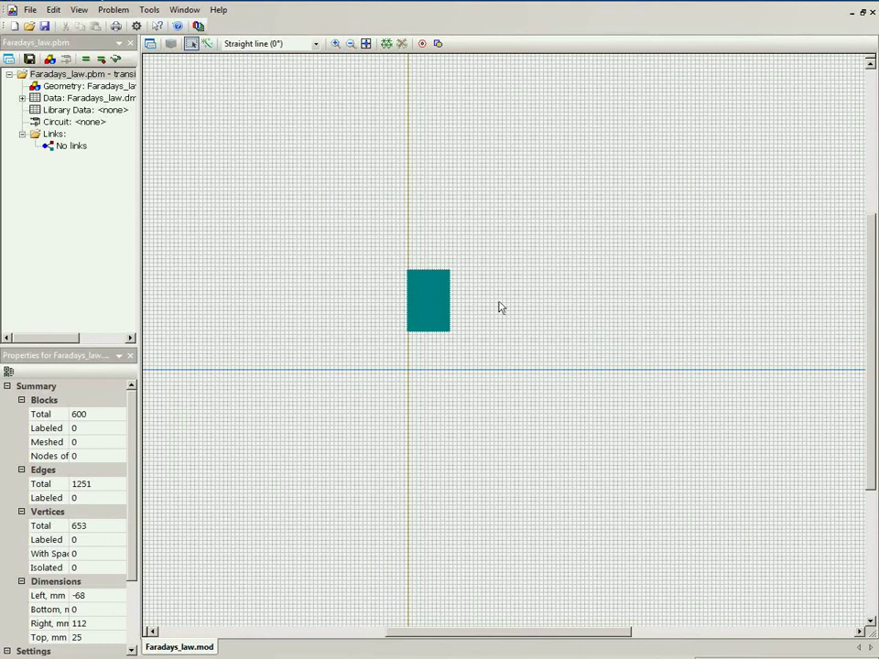
pyautogui.click(207, 43)
pyautogui.click(859, 633)
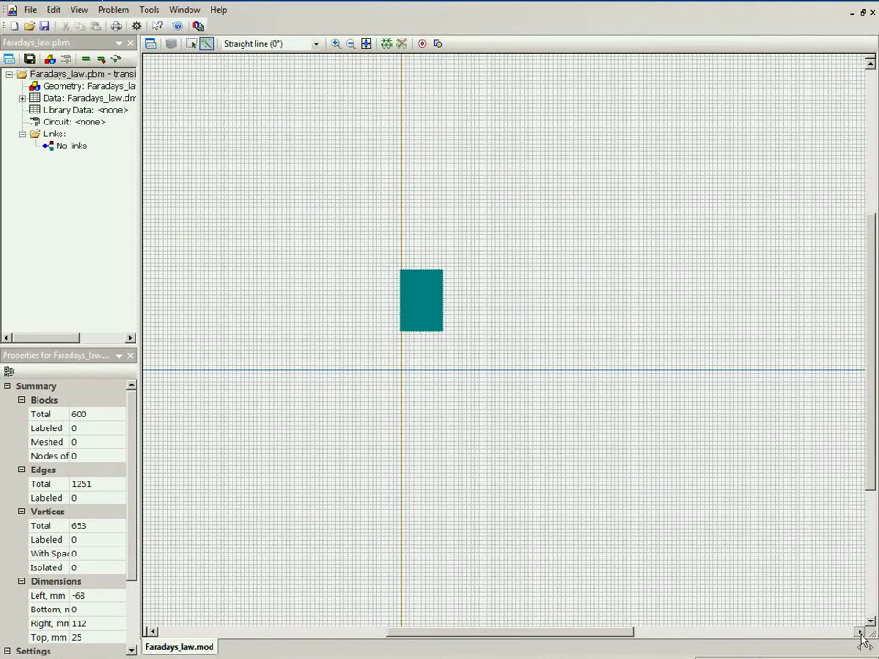
pyautogui.click(859, 633)
pyautogui.click(859, 633)
pyautogui.click(858, 632)
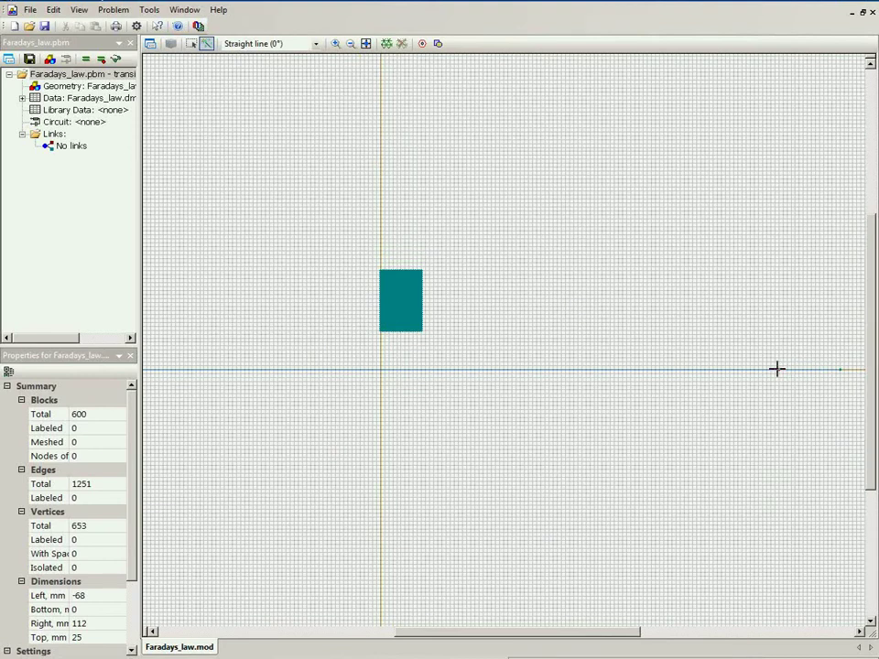
pyautogui.moveTo(777, 369)
pyautogui.mouseDown()
pyautogui.moveTo(779, 354)
pyautogui.moveTo(802, 351)
pyautogui.moveTo(838, 352)
pyautogui.moveTo(839, 369)
pyautogui.mouseUp()
pyautogui.click(190, 43)
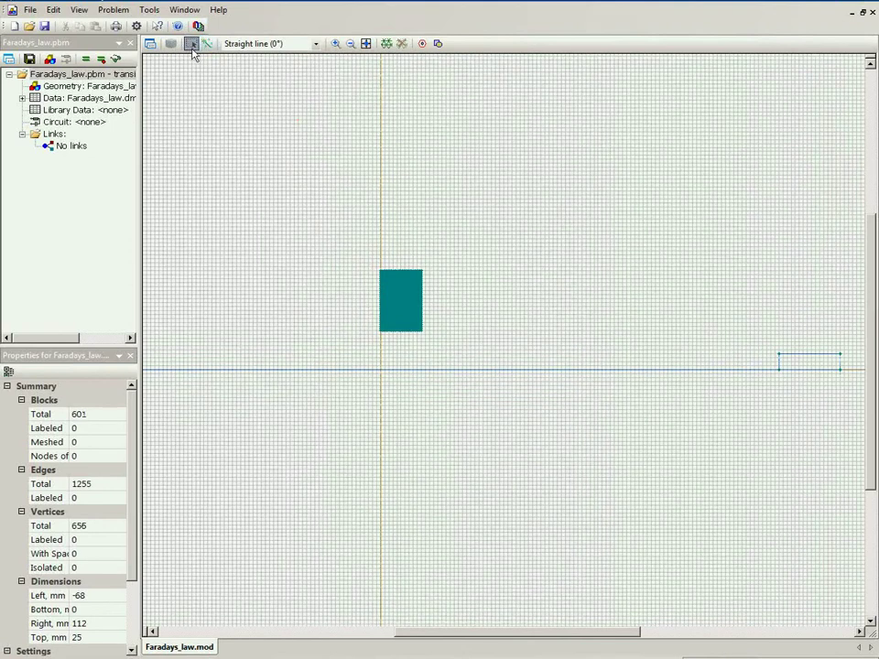
pyautogui.click(801, 366)
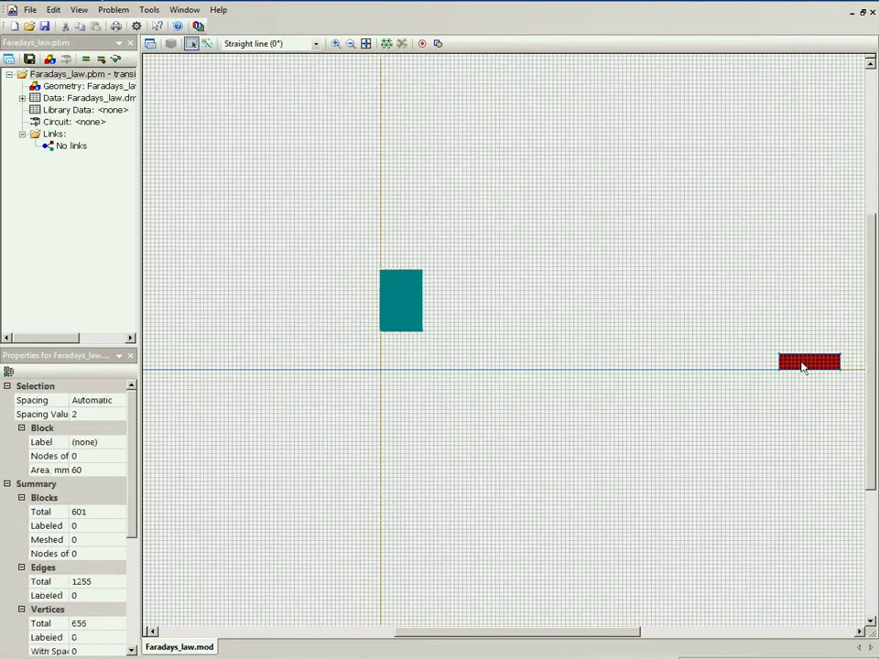
# Try duplicating the small rectangle about 4 mm to the left along the axis
pyautogui.moveTo(819, 368); pyautogui.dragTo(805, 368)
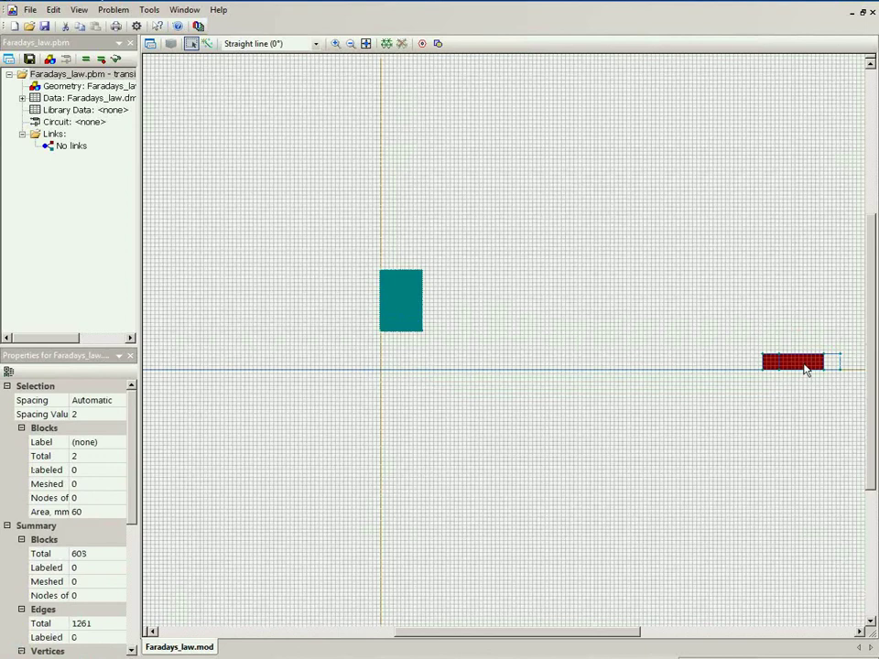
pyautogui.moveTo(806, 369); pyautogui.dragTo(805, 369)
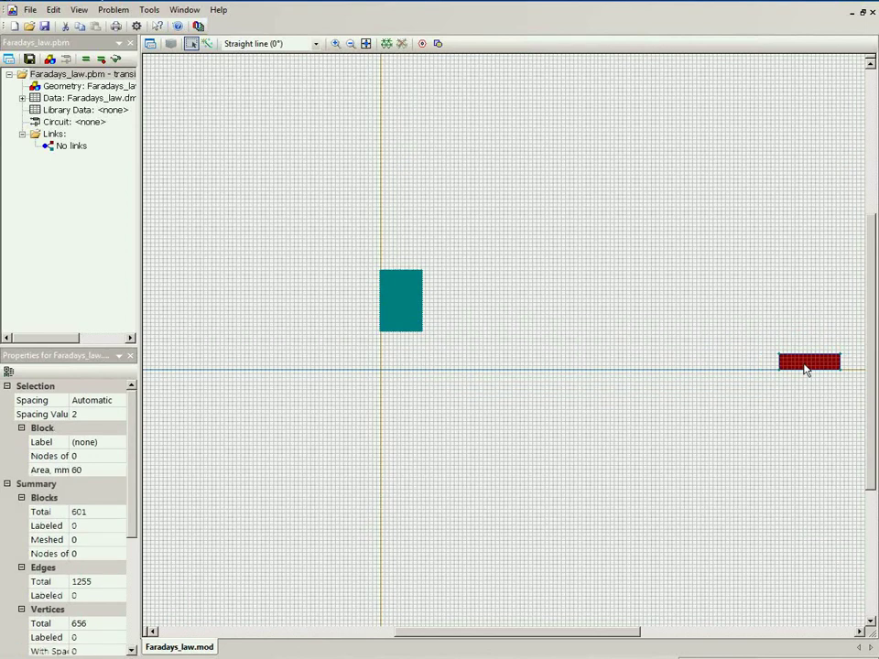
# Assign the block label "magnet" to the selected small rectangle
pyautogui.click(150, 43)
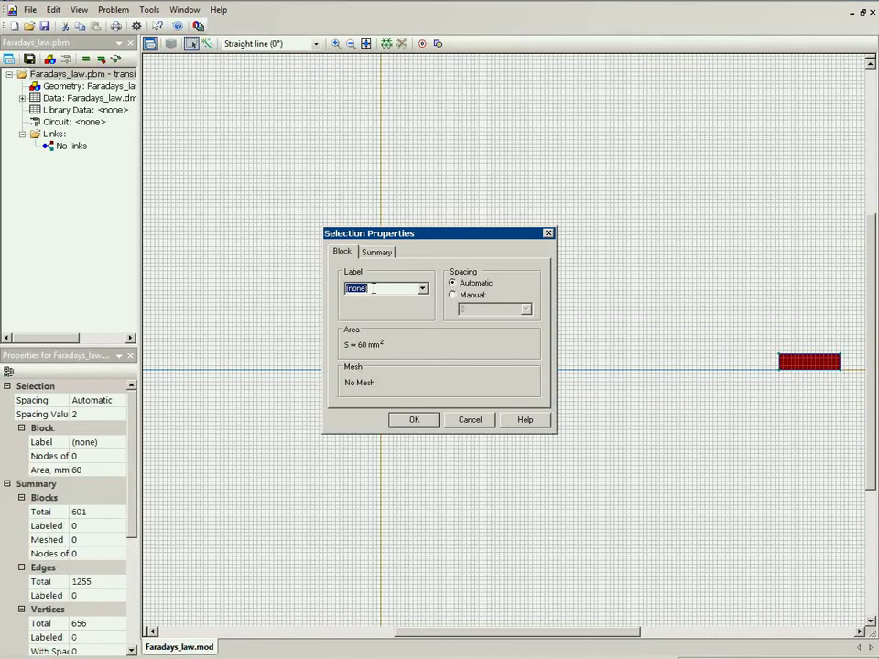
pyautogui.write('magnet')
pyautogui.press('Return')
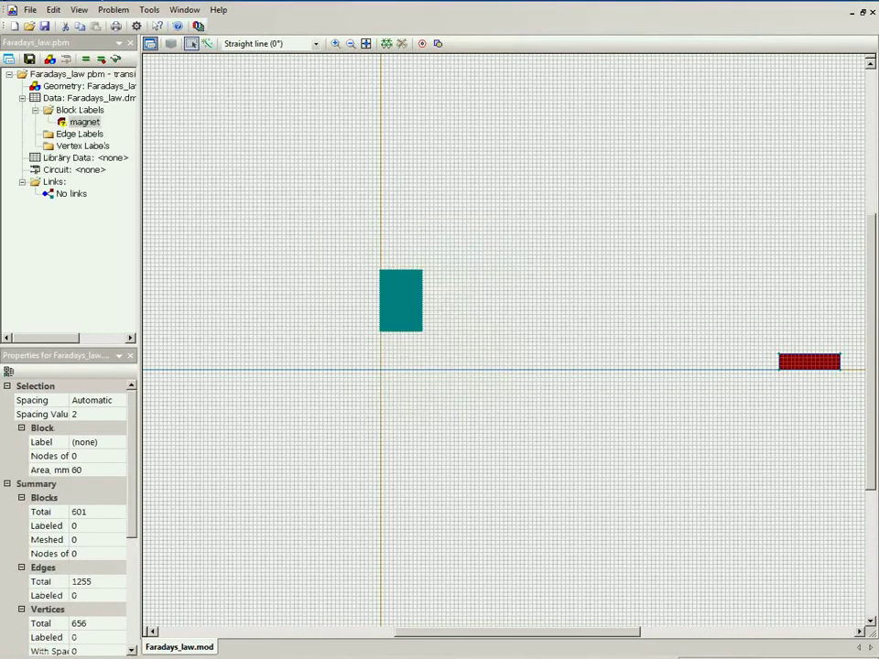
# Switch to the QuickField formula plotter in the browser and examine the formula 500000*impulse(x+0.09*(t-1.02)*step(t-1.02),0.08,0.1)
pyautogui.click(82, 124)
pyautogui.doubleClick(82, 124)
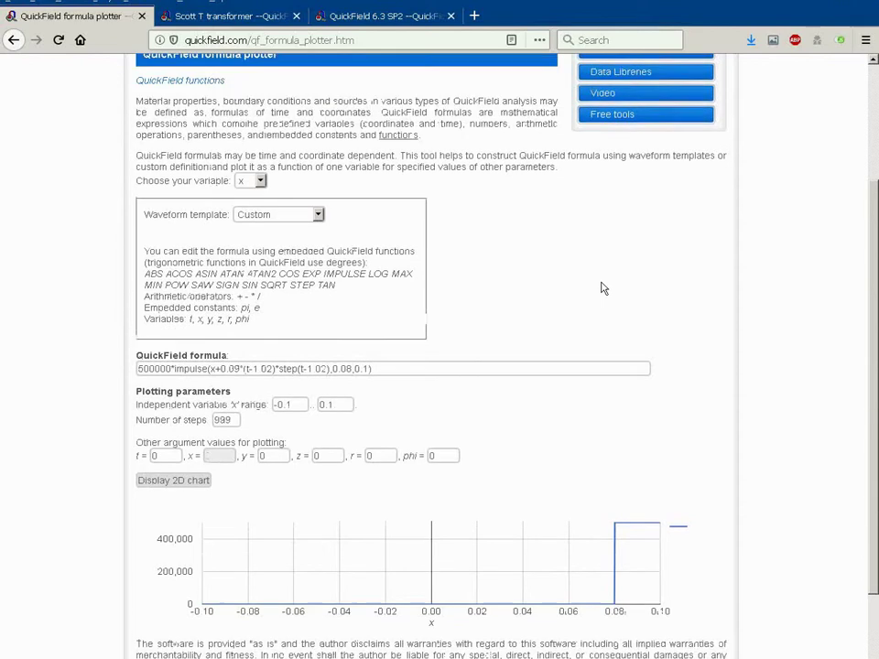
pyautogui.scroll(3, 602, 288)
pyautogui.scroll(-1, 601, 225)
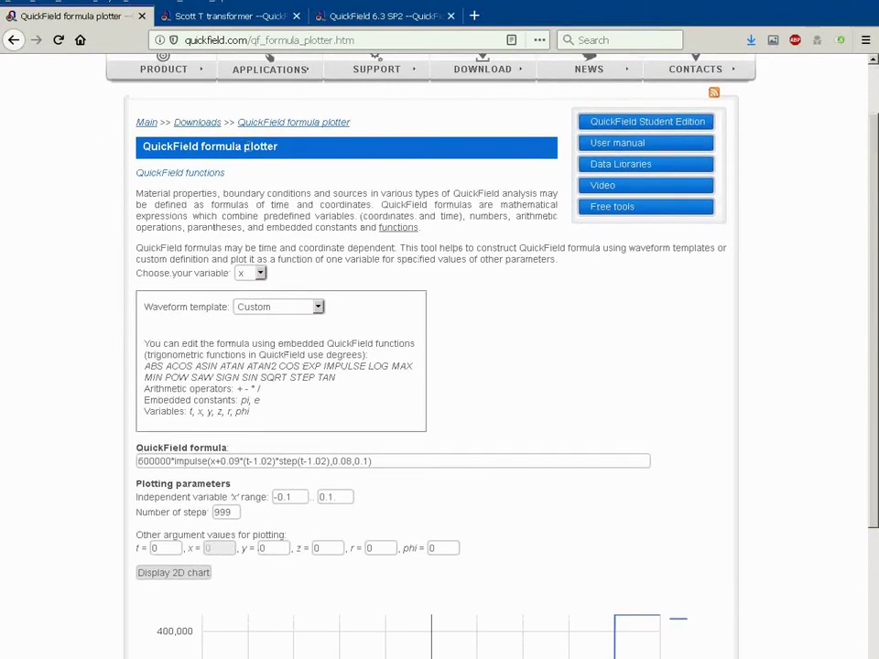
pyautogui.scroll(-3, 461, 299)
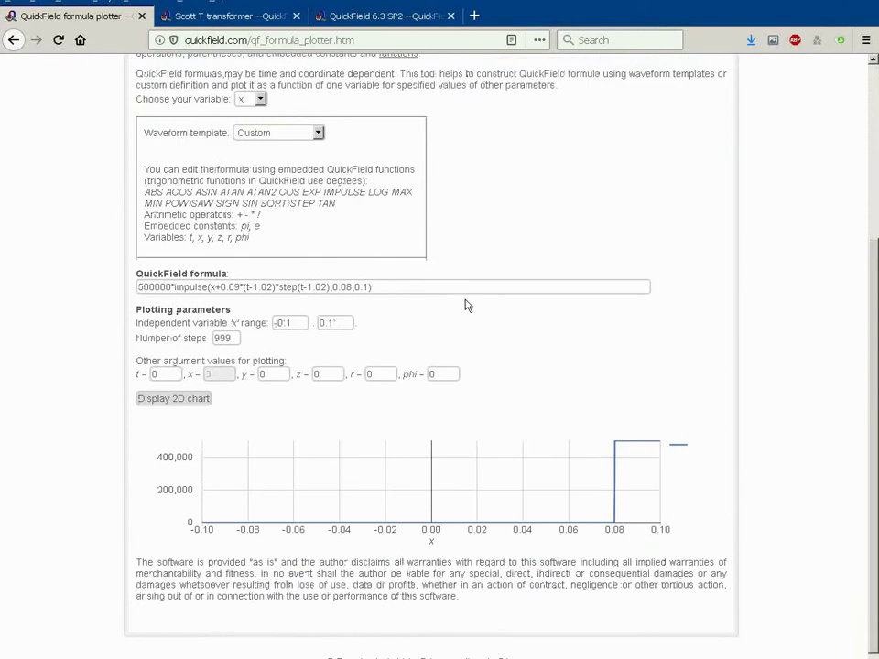
pyautogui.moveTo(382, 277); pyautogui.dragTo(133, 277)
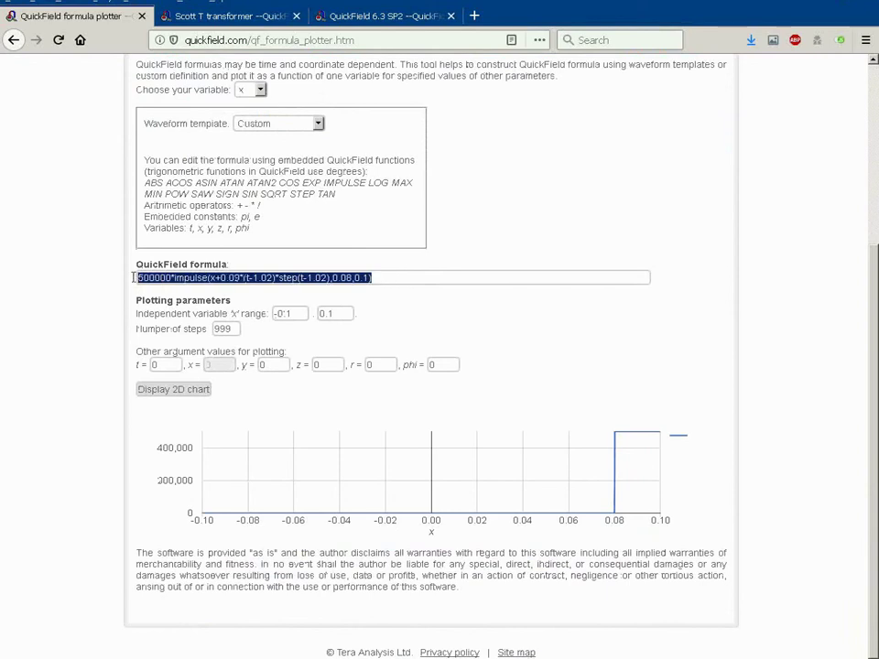
pyautogui.click(404, 278)
pyautogui.write(';')
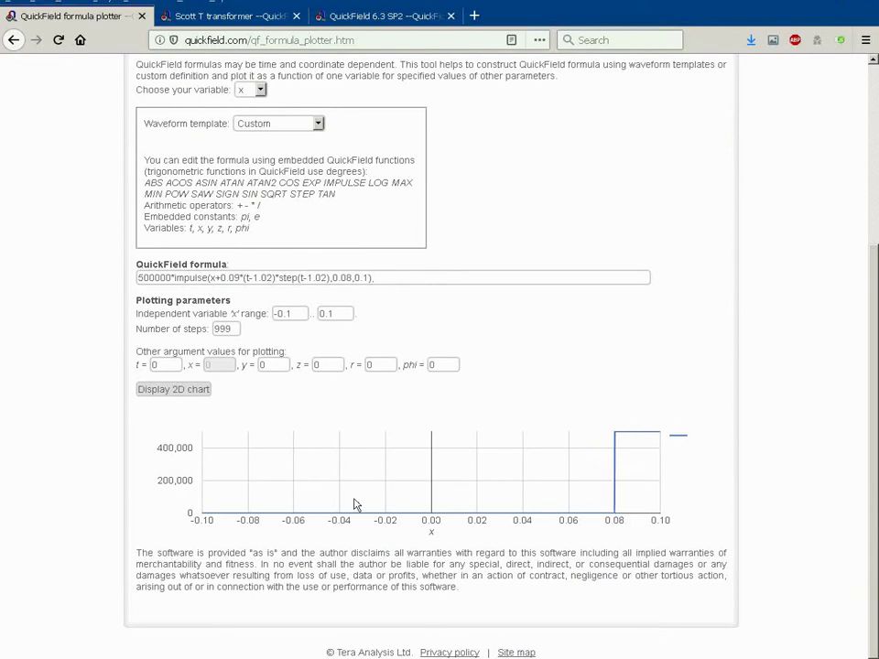
pyautogui.press('BackSpace')
# Plot the impulse formula against x for t = 1.2, 1.4 and 1.8
pyautogui.moveTo(179, 365); pyautogui.dragTo(151, 364)
pyautogui.write('1.2')
pyautogui.click(178, 389)
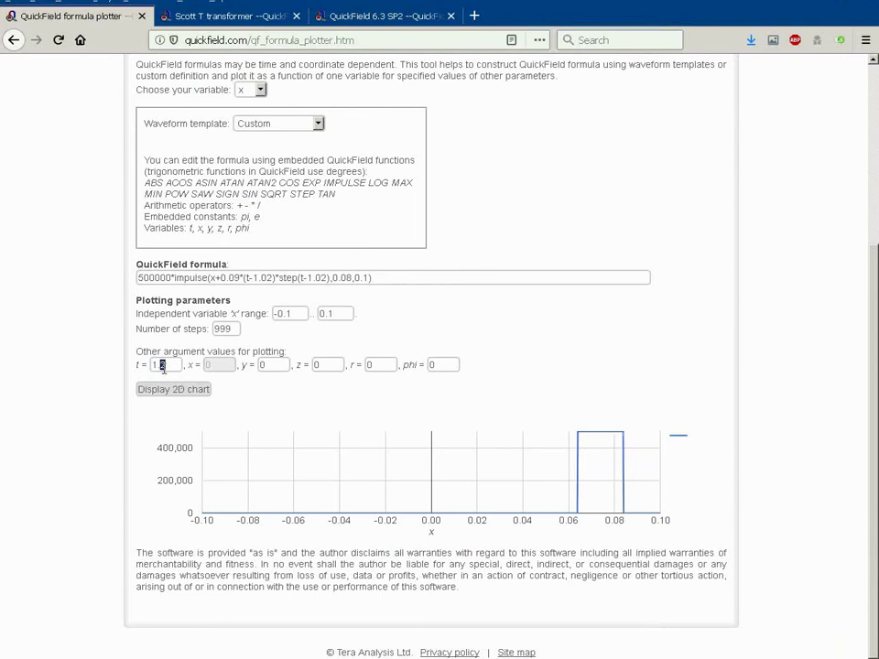
pyautogui.write('4')
pyautogui.click(173, 388)
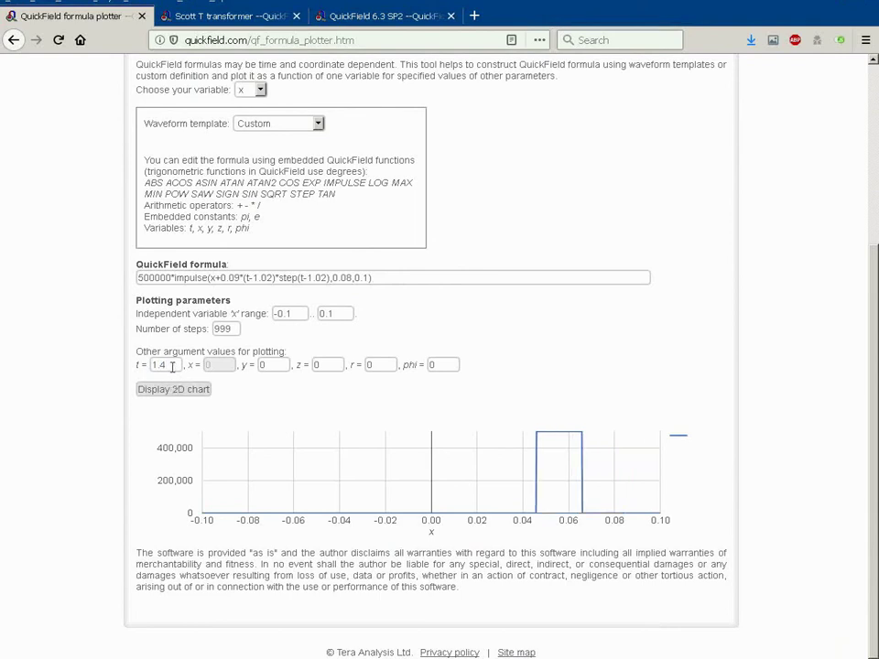
pyautogui.write('8')
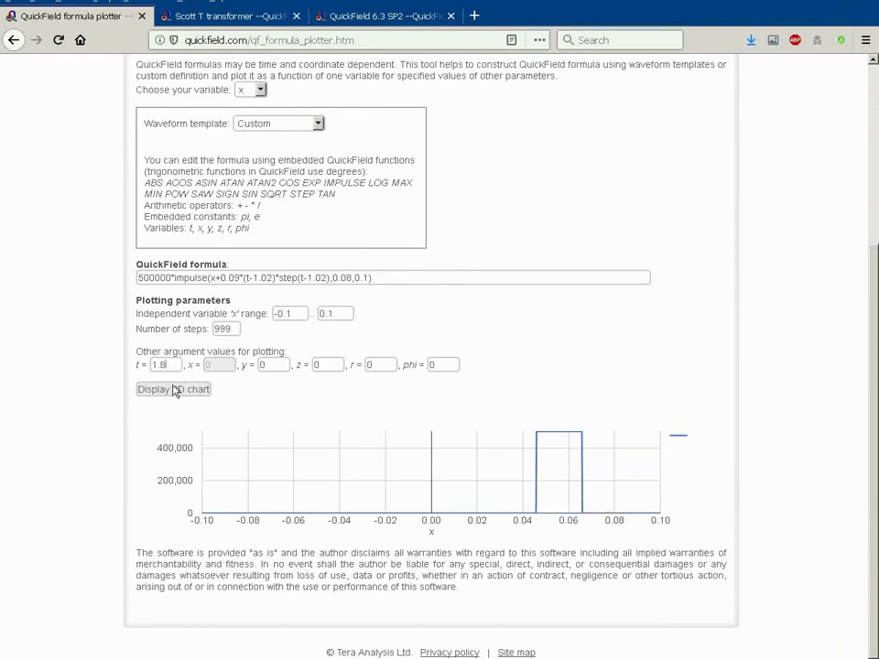
pyautogui.click(177, 388)
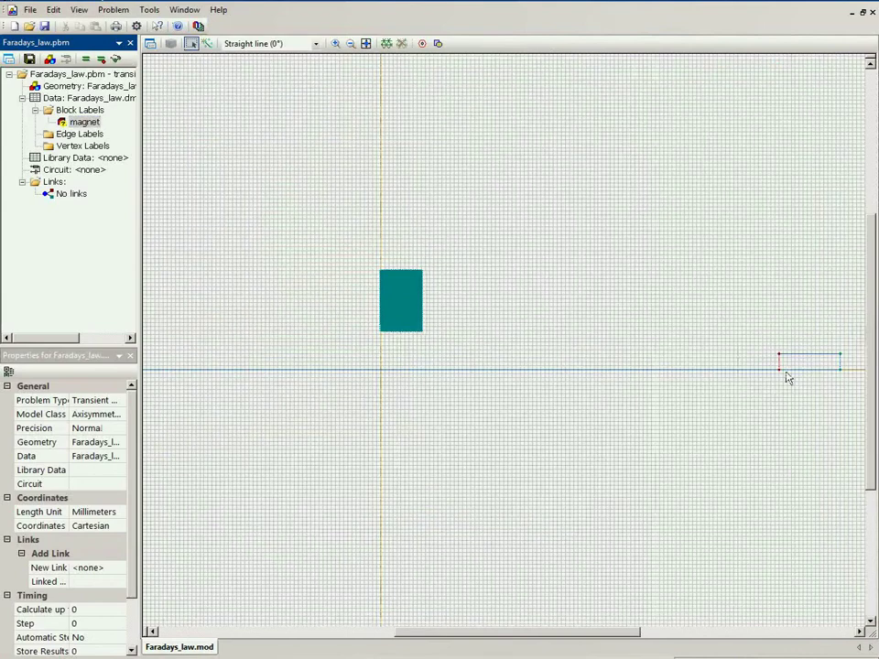
# Return to QuickField and stretch the magnet rectangle along the axis by moving its inner short edge to X = -82 mm
pyautogui.click(779, 366)
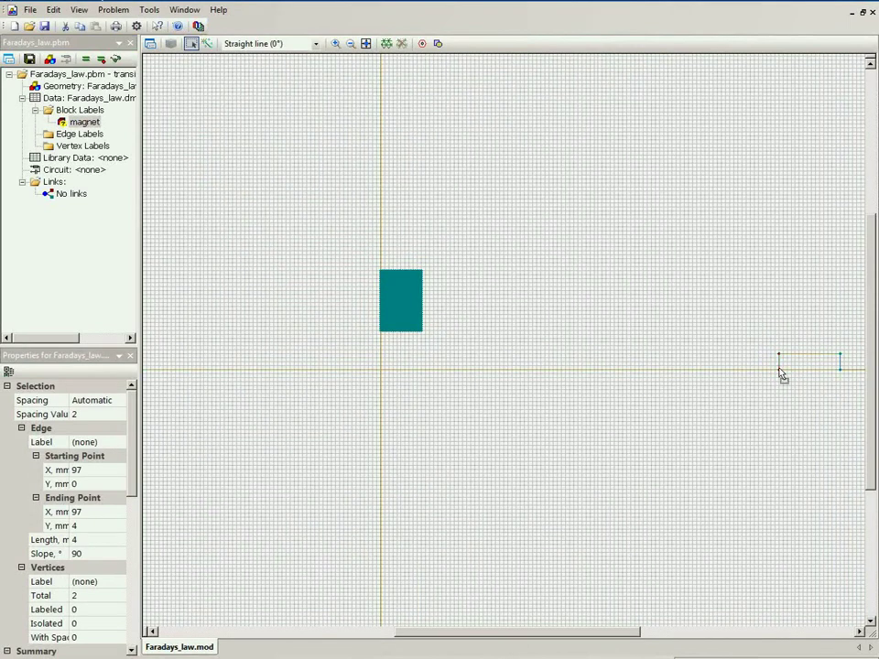
pyautogui.click(780, 371)
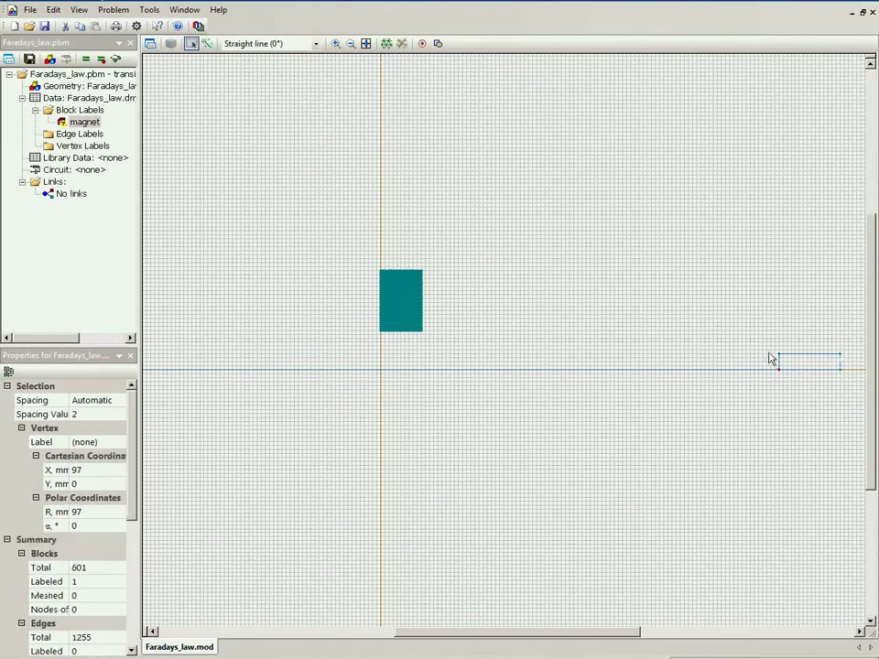
pyautogui.click(781, 372)
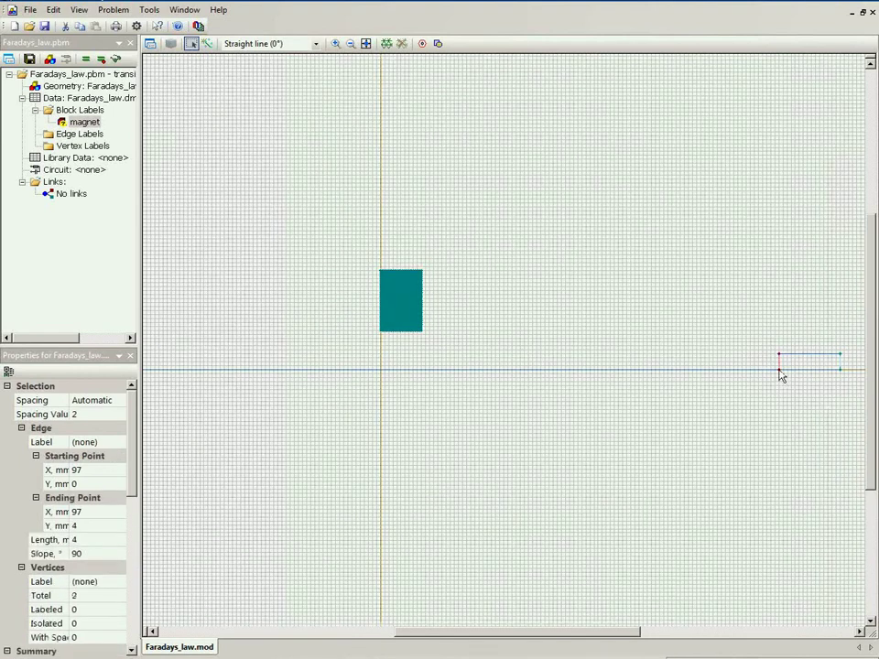
pyautogui.moveTo(780, 375); pyautogui.dragTo(168, 375)
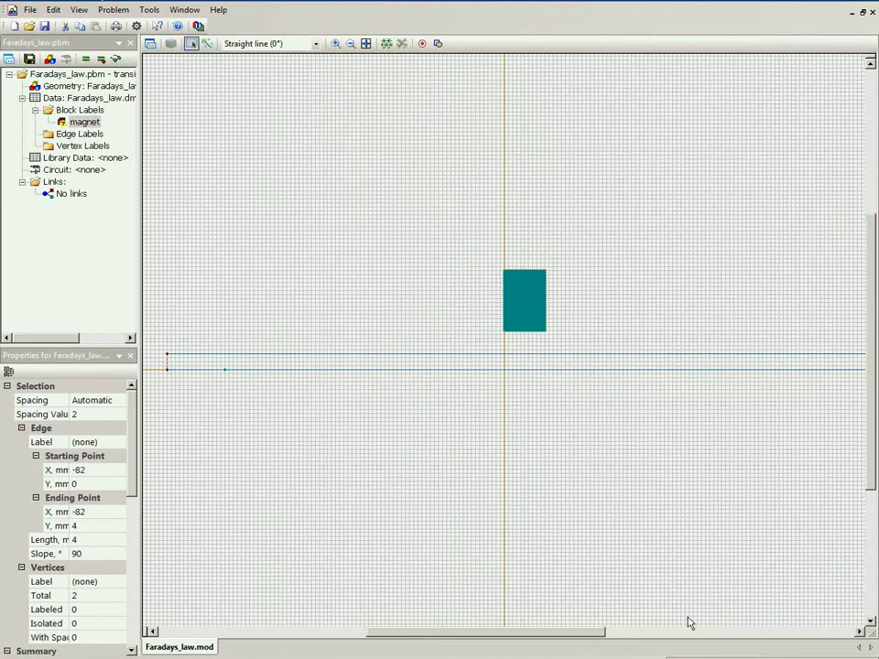
pyautogui.moveTo(575, 633); pyautogui.dragTo(657, 643)
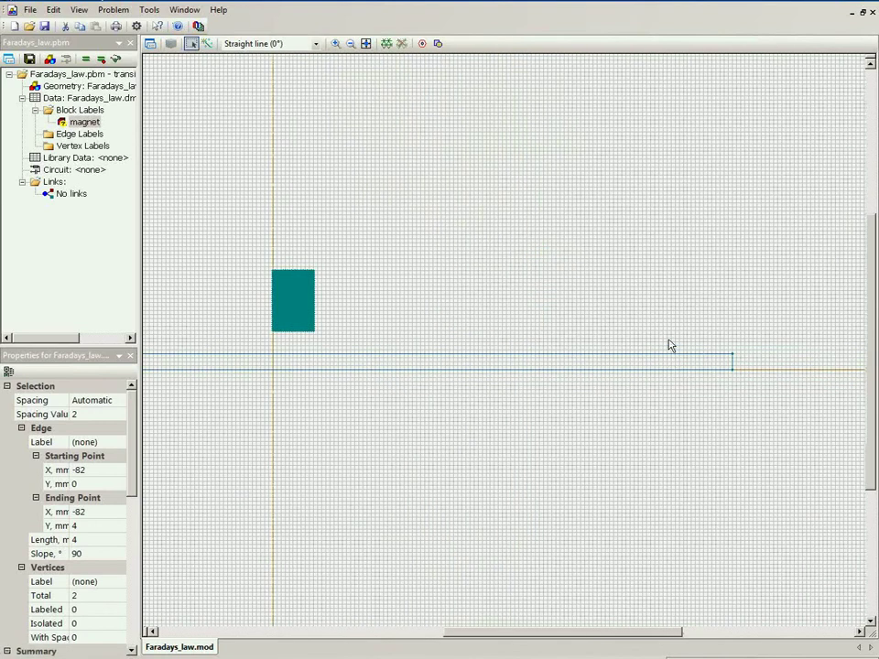
pyautogui.moveTo(668, 339); pyautogui.dragTo(712, 372)
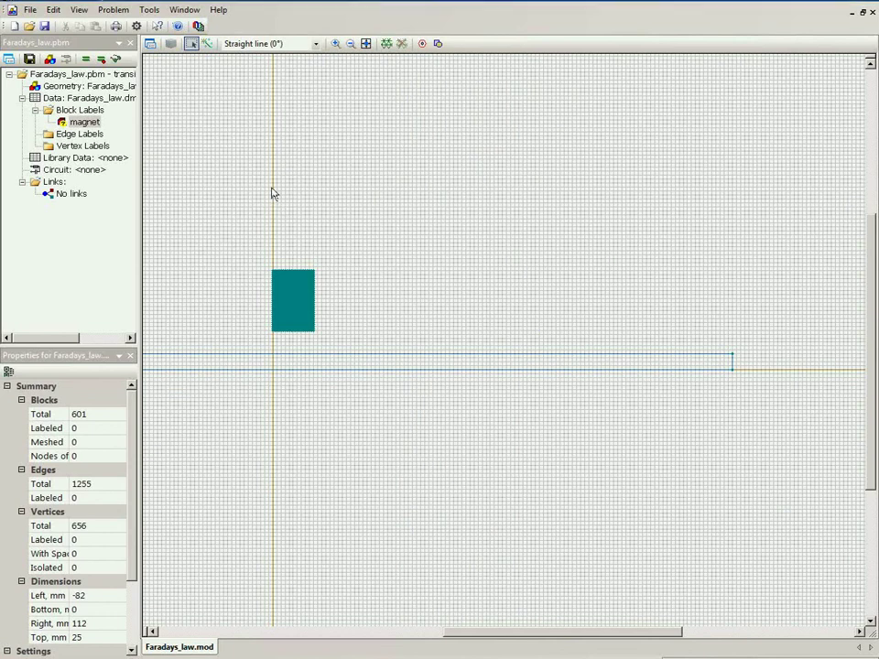
# Open the geometry of the other Faradays_law problem, linked to circle.qcr, and examine the mesh around the magnet strip and coil grid
pyautogui.click(107, 90)
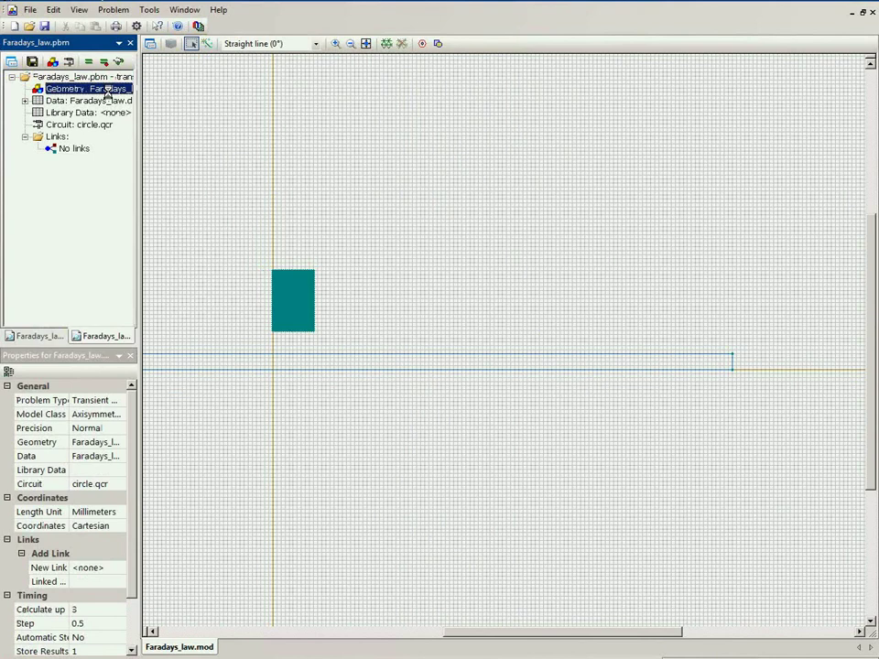
pyautogui.doubleClick(107, 92)
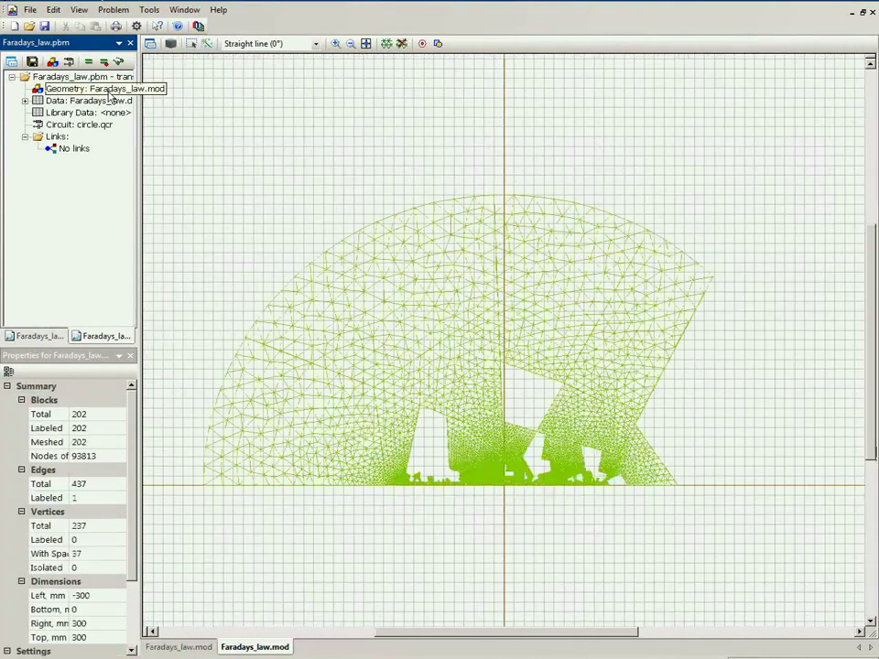
pyautogui.click(335, 43)
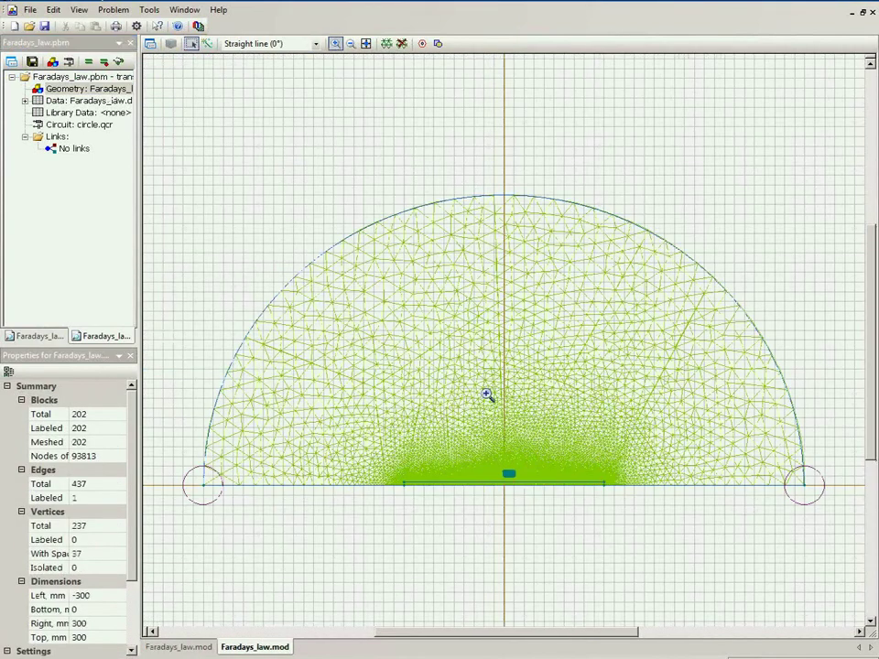
pyautogui.moveTo(387, 492); pyautogui.dragTo(629, 537)
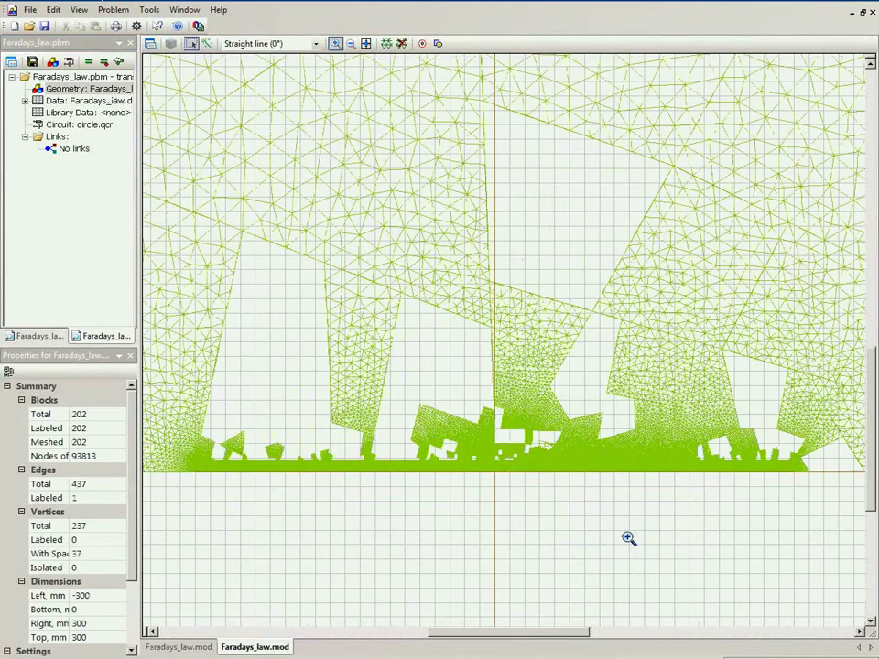
pyautogui.click(191, 43)
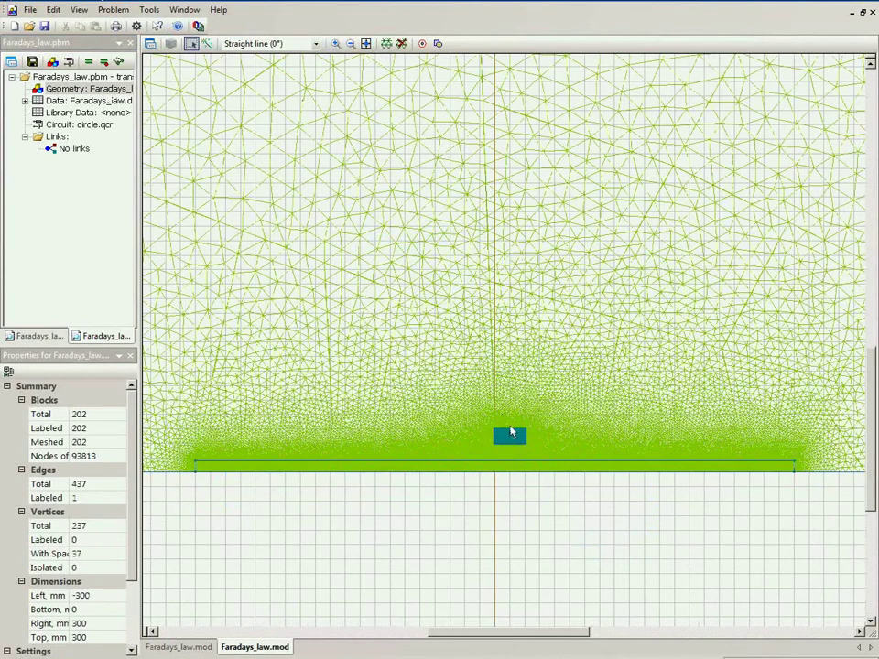
pyautogui.click(335, 43)
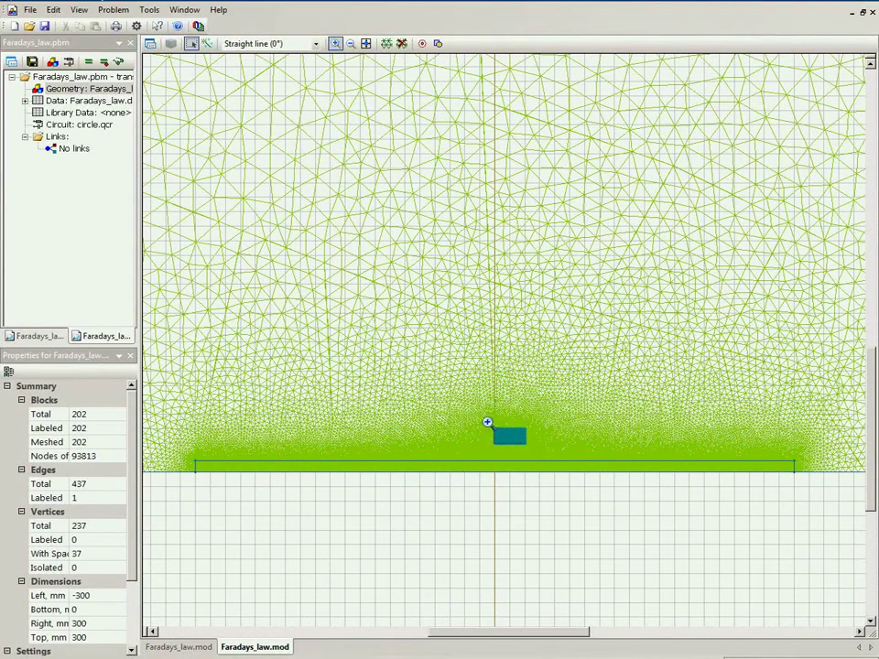
pyautogui.moveTo(488, 423); pyautogui.dragTo(519, 453)
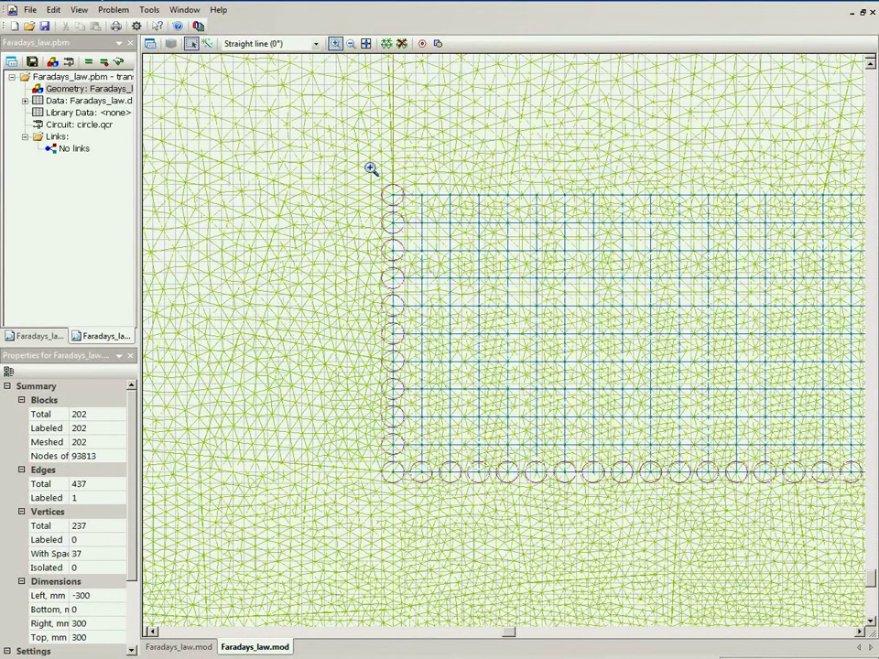
pyautogui.click(352, 44)
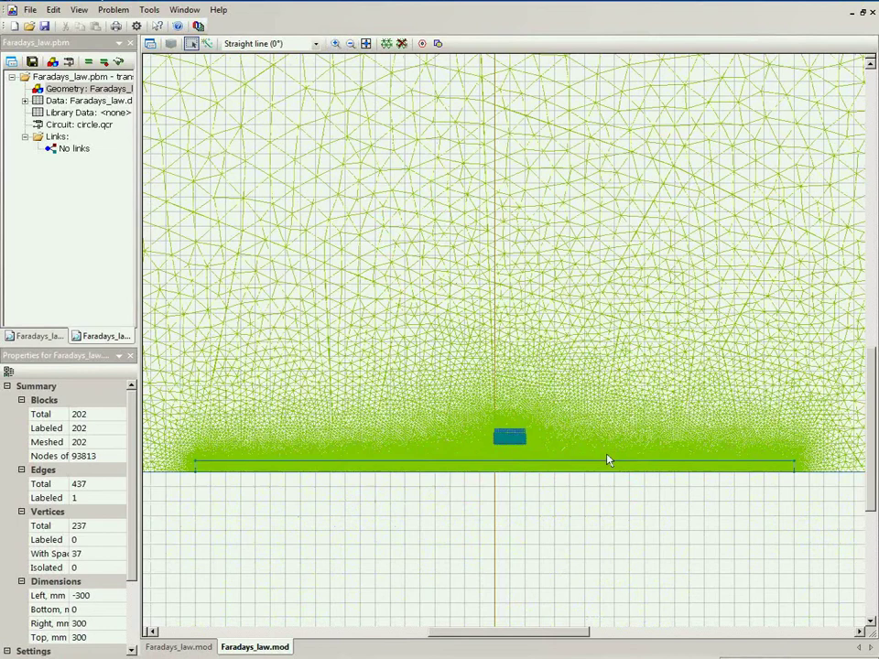
# Select the long magnet block on the axis and review the coercive force formula in its block label properties
pyautogui.click(643, 469)
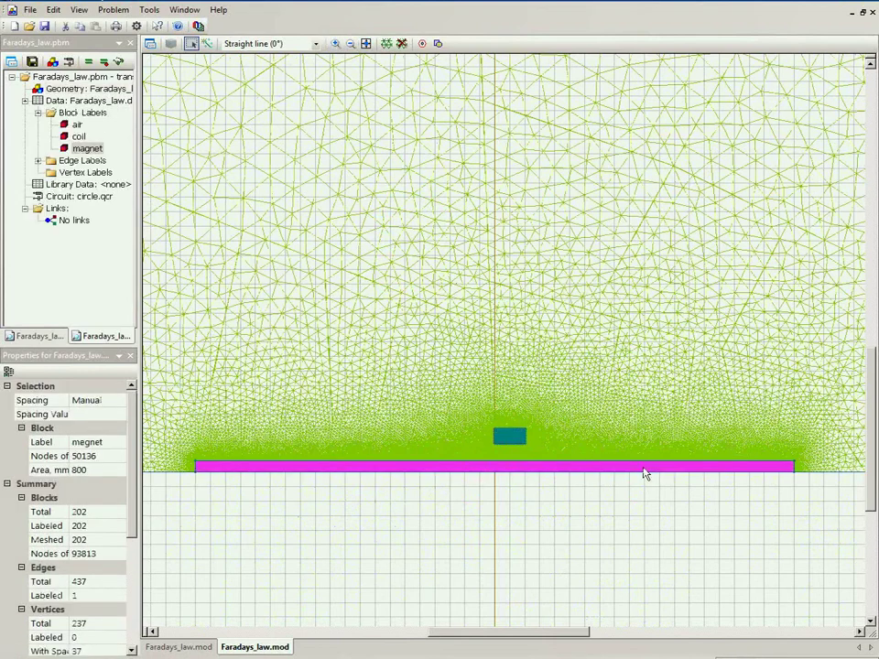
pyautogui.click(88, 148)
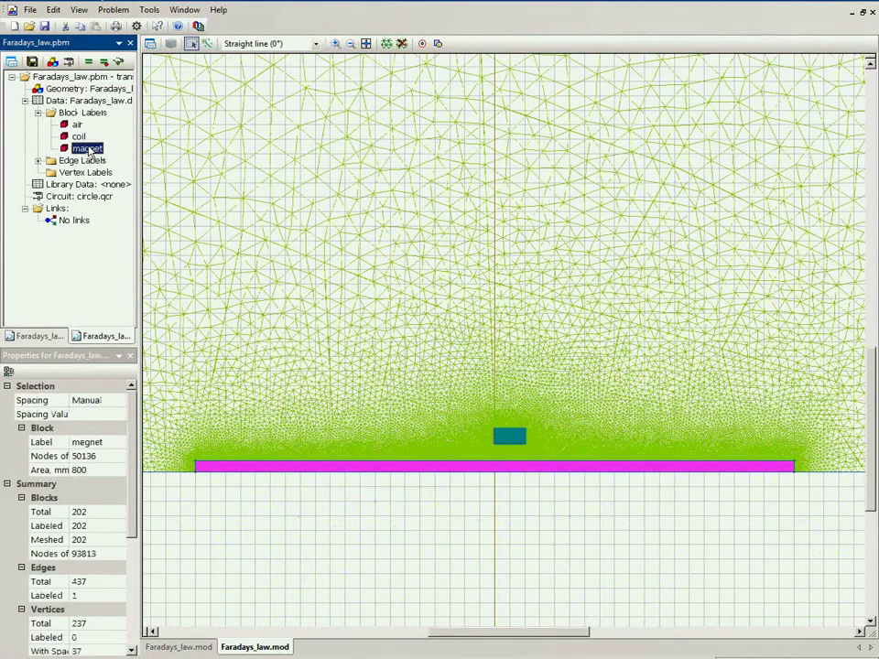
pyautogui.press('Delete')
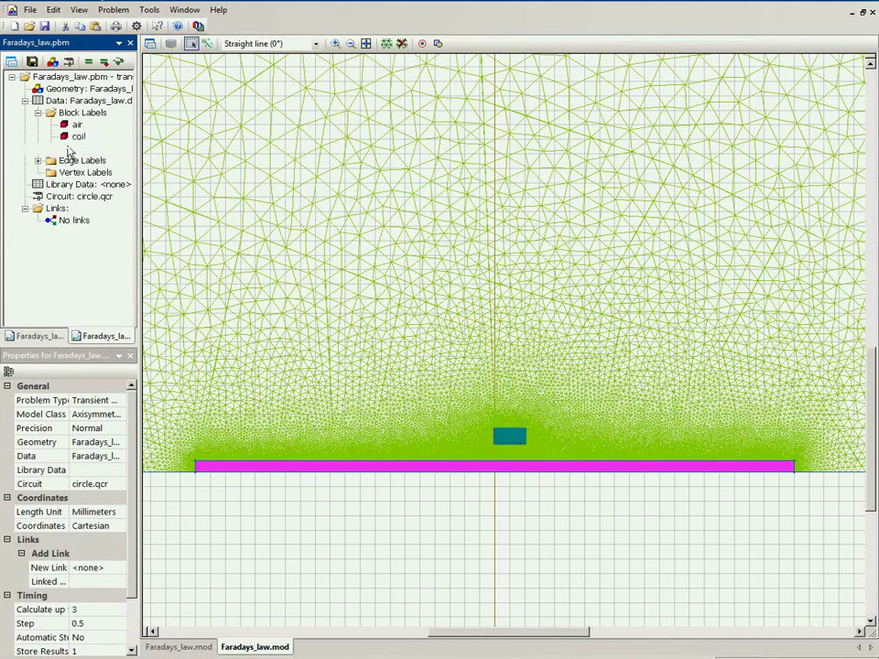
pyautogui.doubleClick(73, 148)
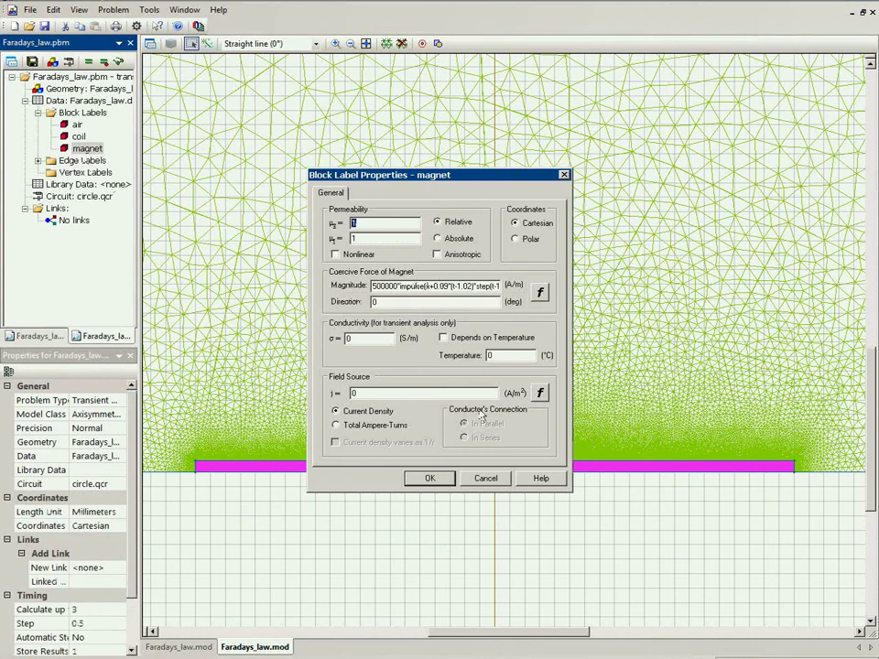
pyautogui.click(488, 480)
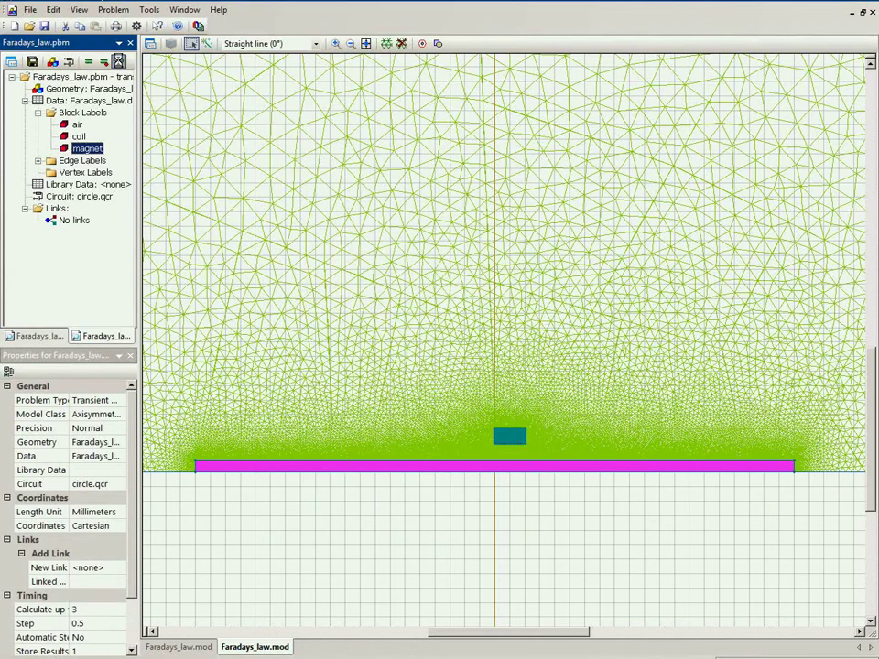
# Open the solved problem's field picture, display it at time 1, and examine the area around the magnet and coil
pyautogui.click(118, 61)
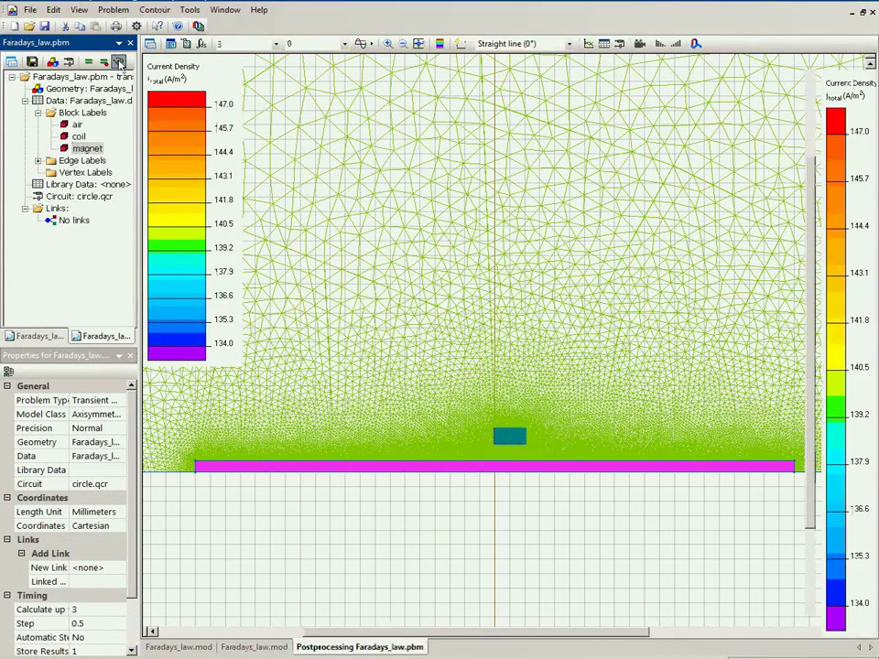
pyautogui.click(276, 44)
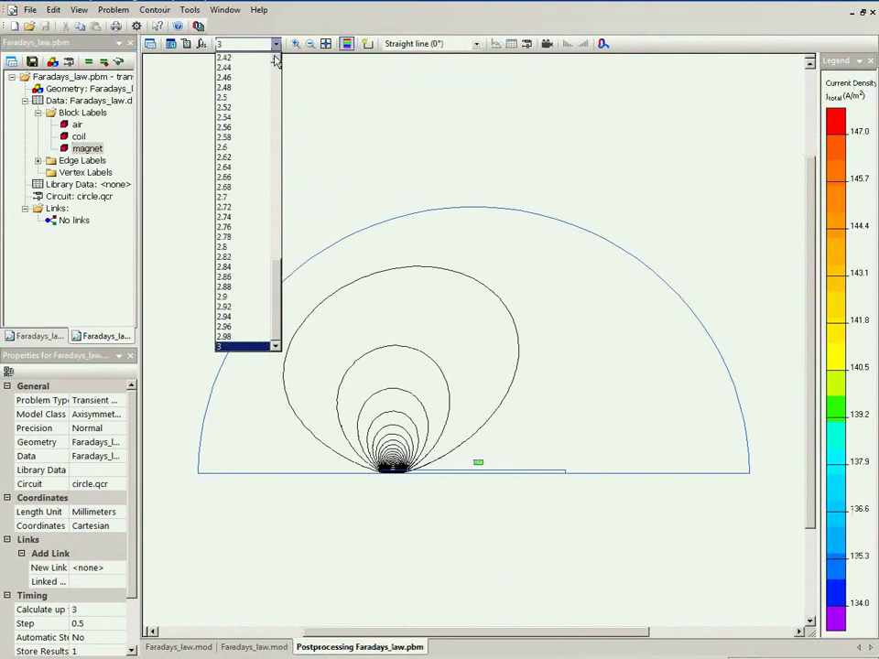
pyautogui.scroll(20, 272, 72)
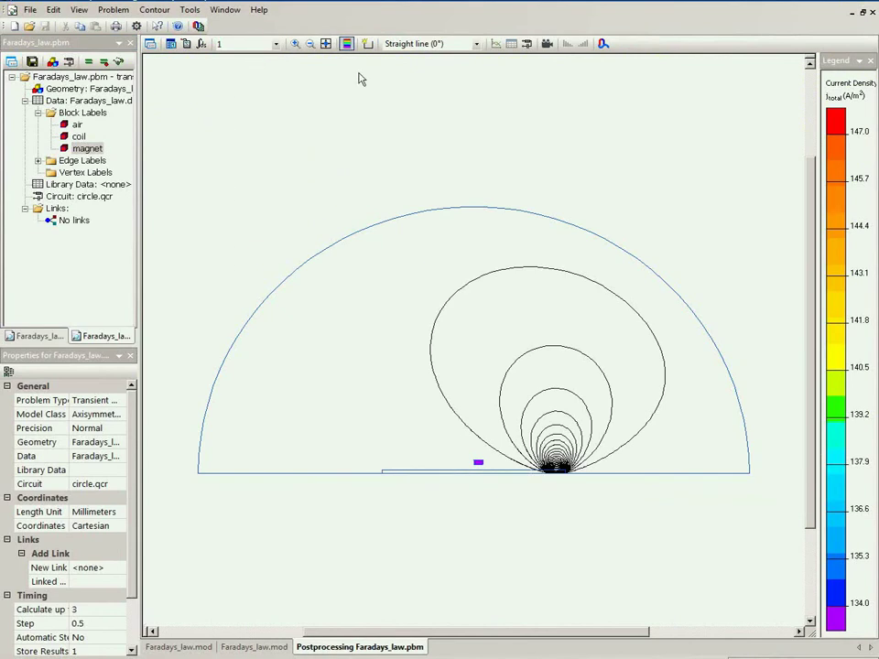
pyautogui.click(294, 43)
pyautogui.moveTo(448, 427); pyautogui.dragTo(577, 477)
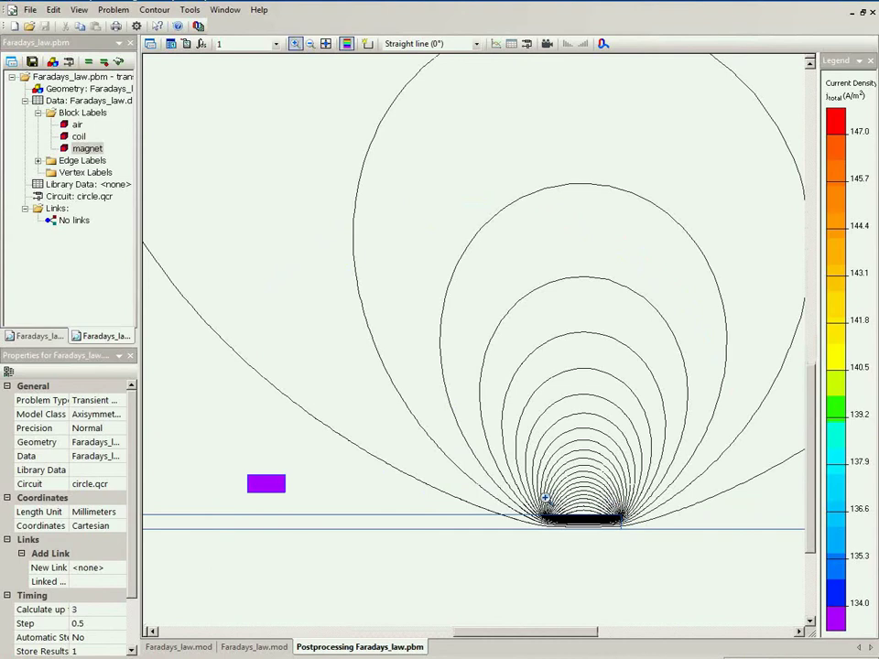
# Display the field lines at times 1.1, 1.22 and 1.42 to follow the magnet's motion toward the coil
pyautogui.click(277, 45)
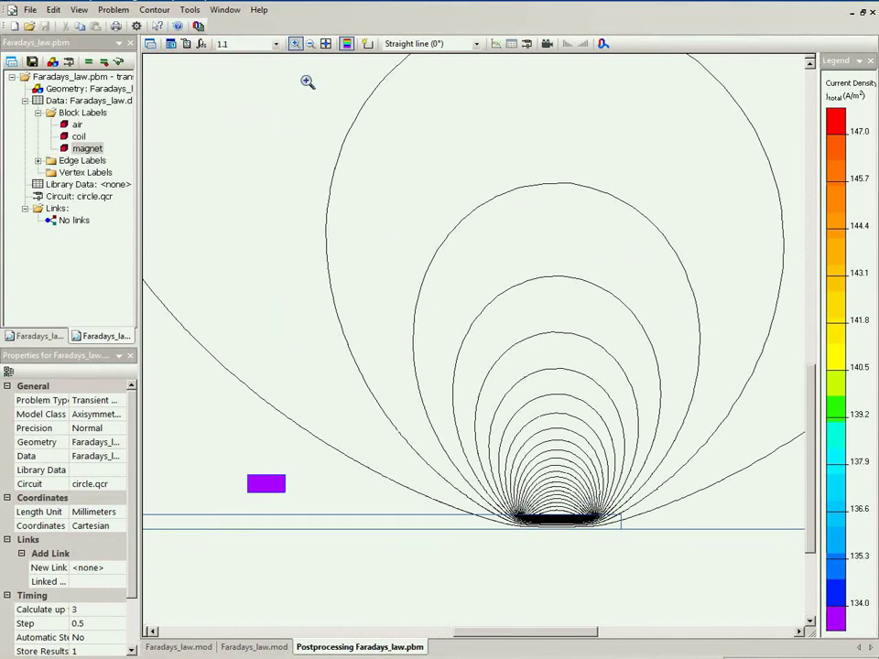
pyautogui.click(275, 44)
pyautogui.click(250, 116)
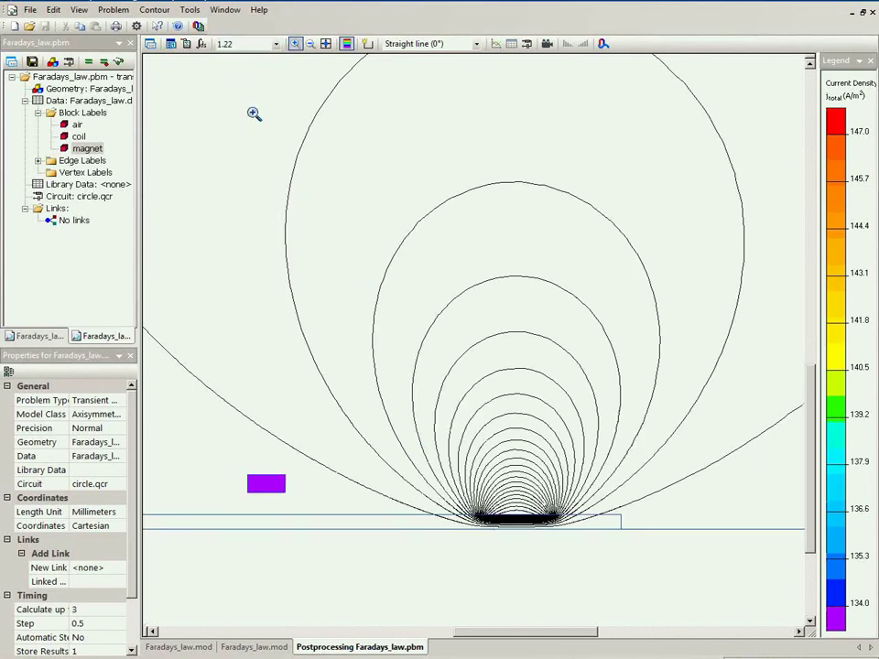
pyautogui.click(275, 44)
pyautogui.click(244, 156)
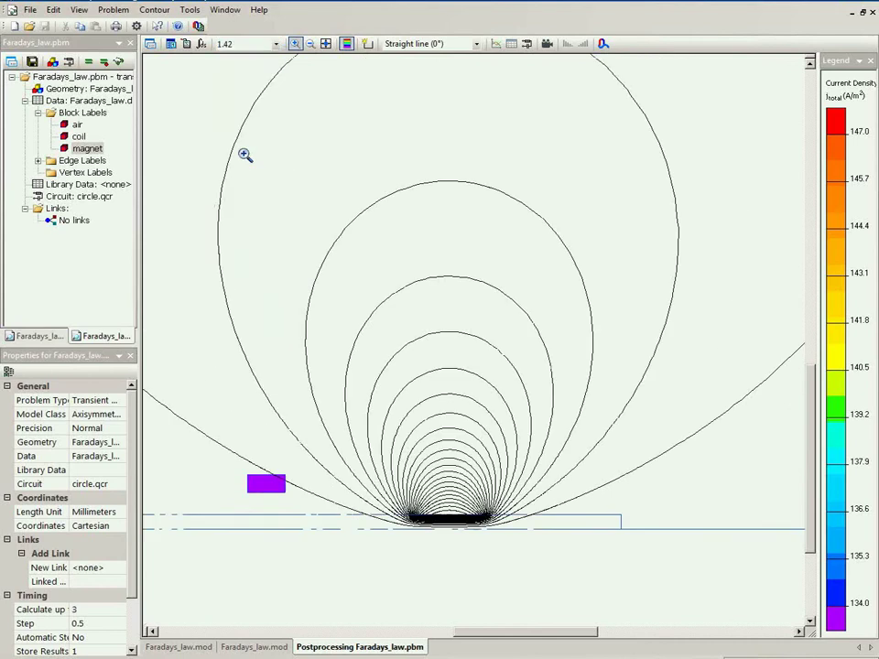
# Rescale the current density colour legend to the coil's value range and examine the distribution across the coil cells at time 1.42
pyautogui.click(547, 44)
pyautogui.moveTo(237, 468); pyautogui.dragTo(301, 503)
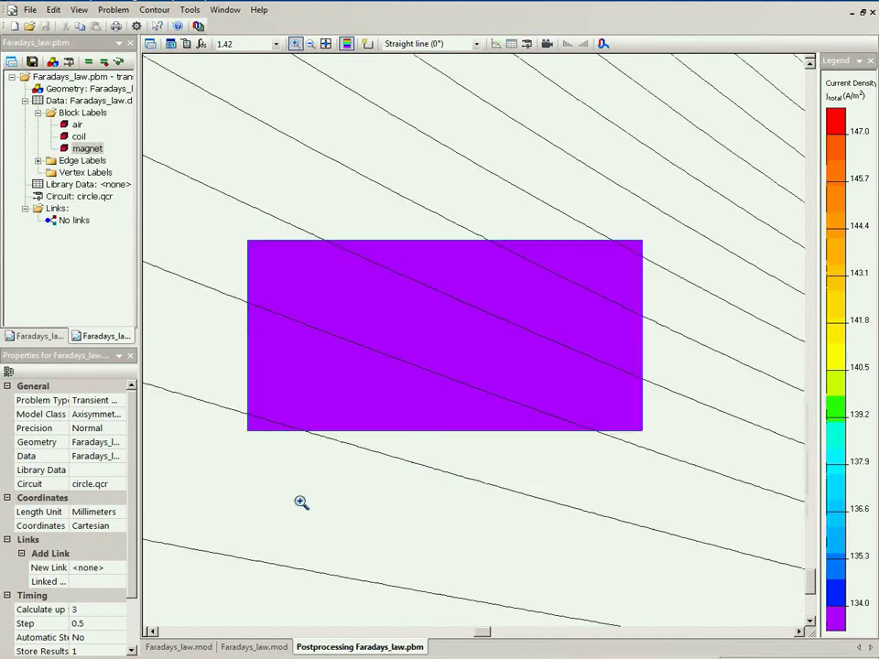
pyautogui.click(870, 490)
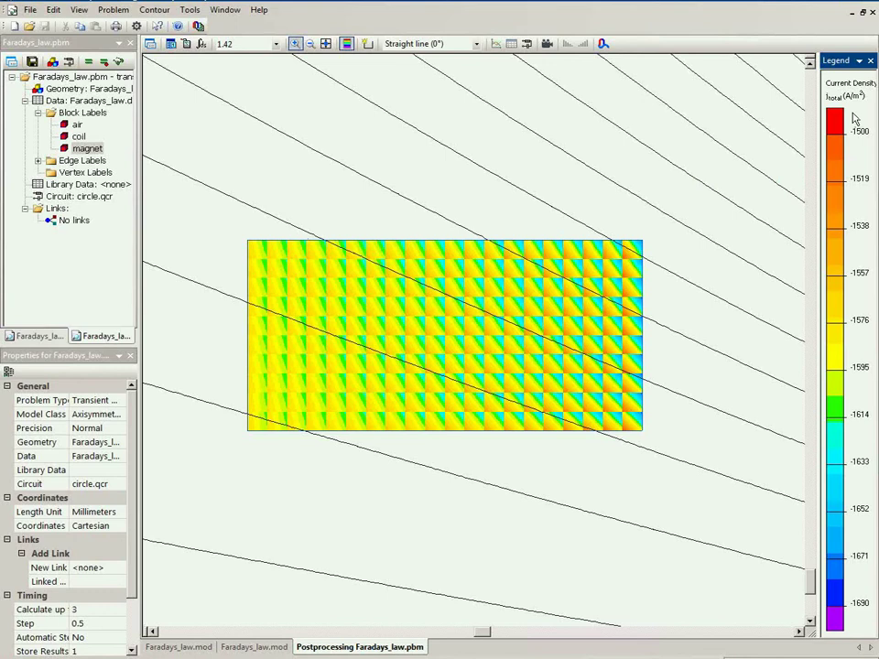
# Open the circuit results to review the coil's current and voltage over time, and return to the field picture
pyautogui.click(526, 46)
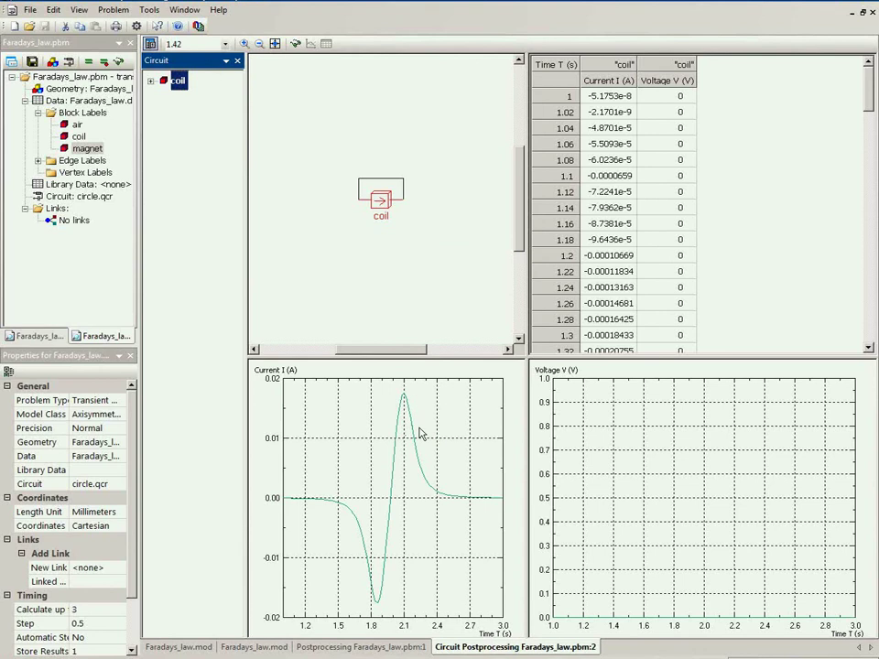
pyautogui.click(403, 647)
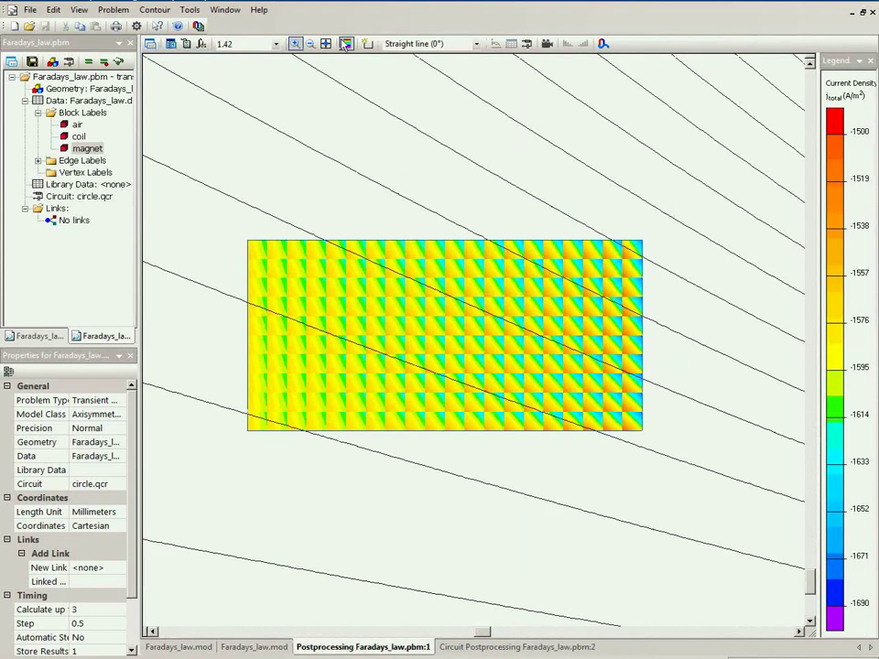
# Display the field picture around the magnet and coil at times 1.6, 1.94 and 2.32 to follow the magnet past the coil
pyautogui.click(310, 44)
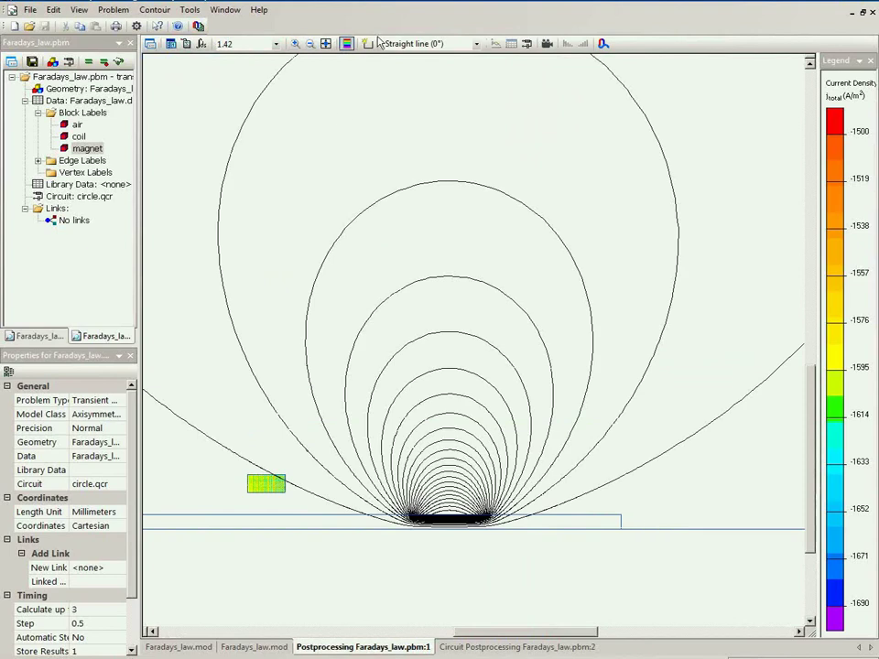
pyautogui.click(275, 44)
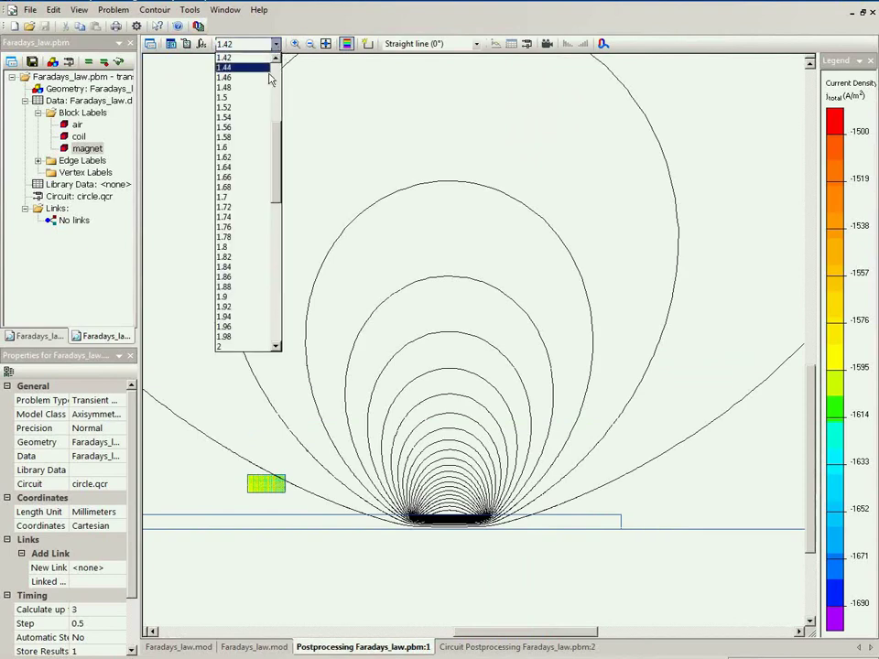
pyautogui.click(243, 147)
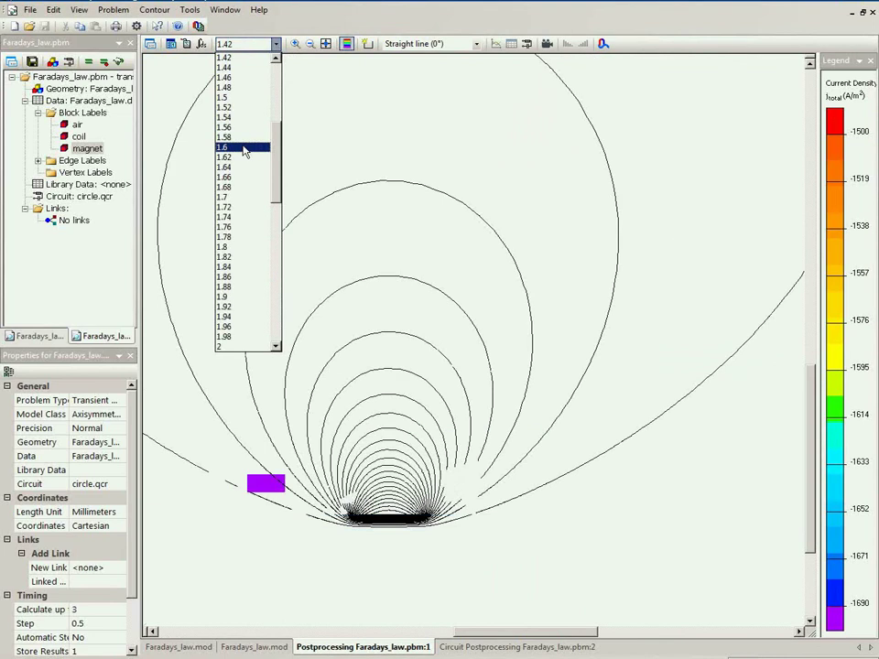
pyautogui.click(276, 44)
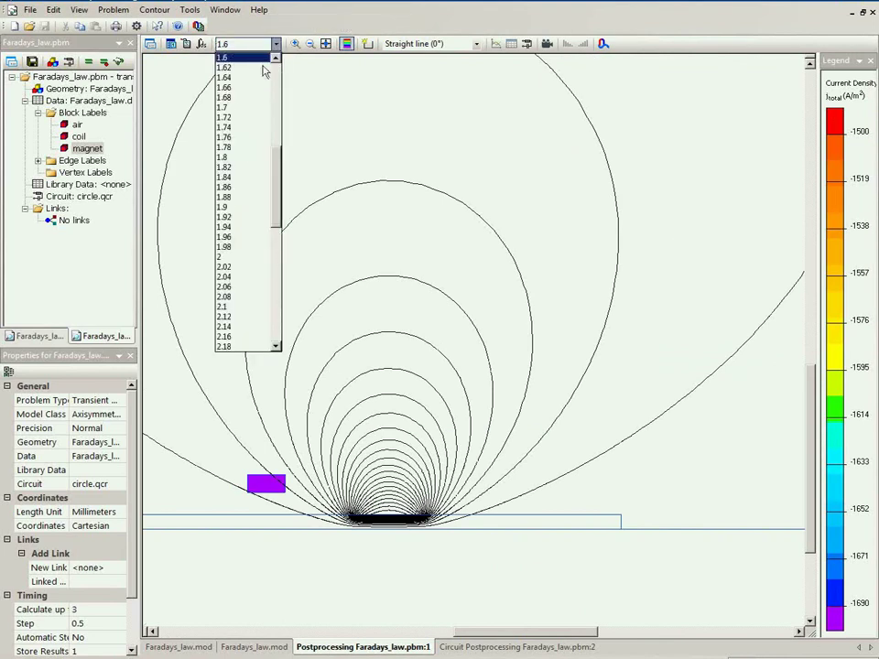
pyautogui.click(229, 226)
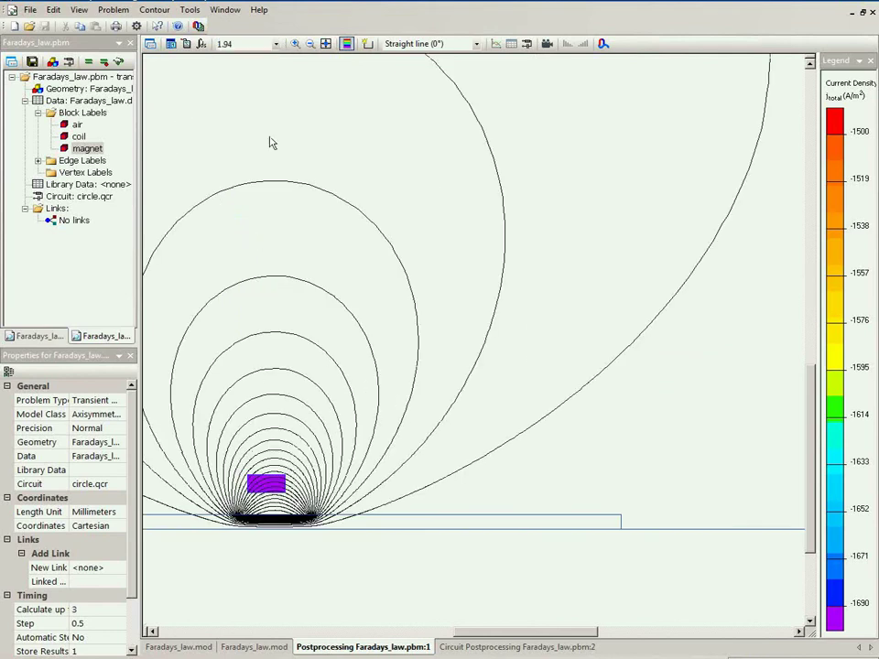
pyautogui.click(275, 44)
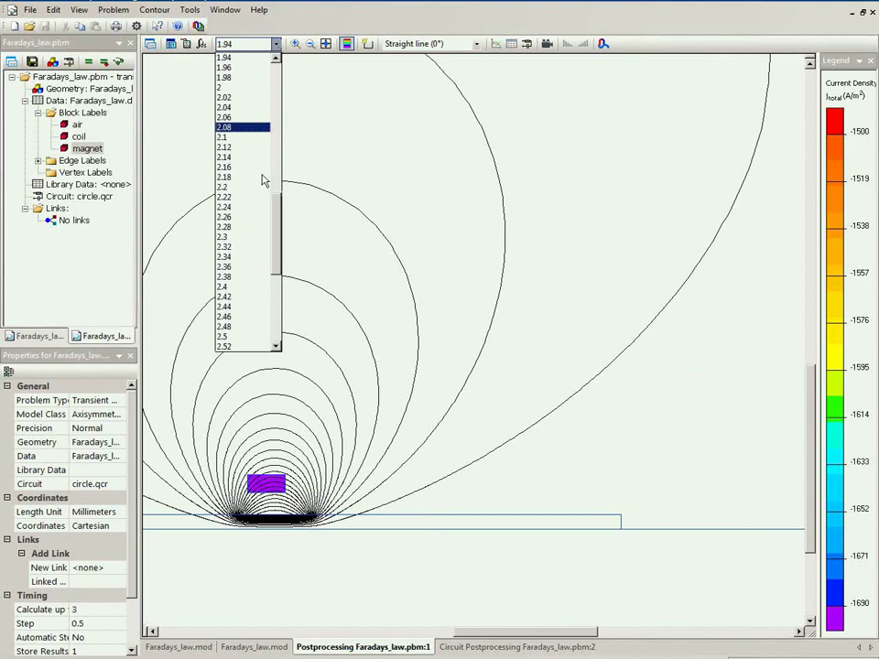
pyautogui.click(251, 247)
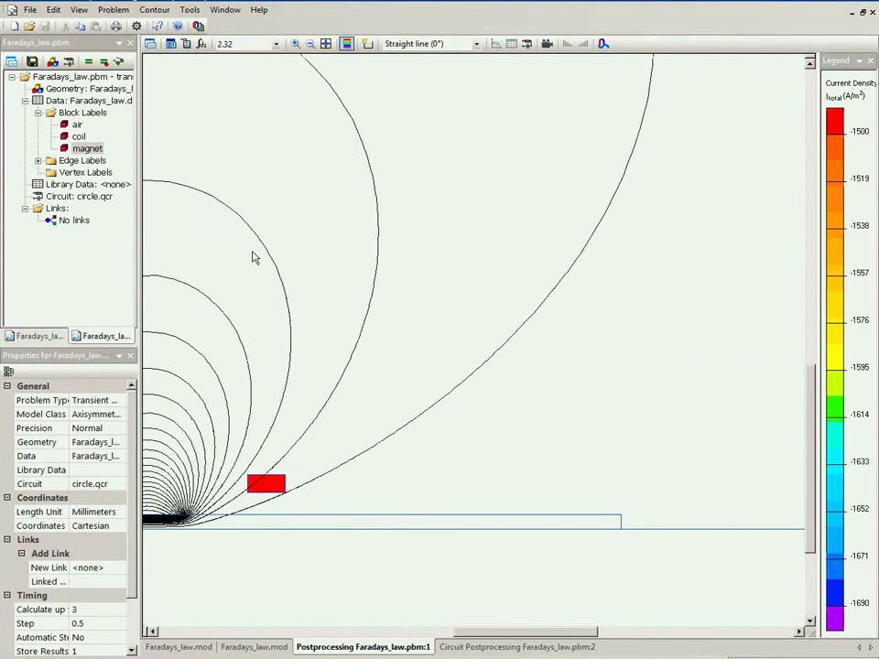